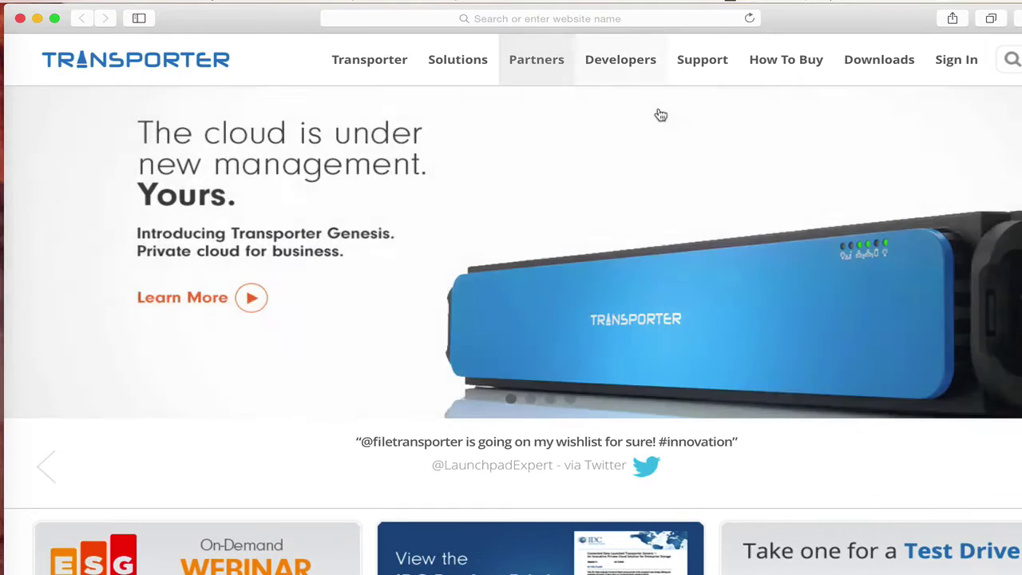
- Open the Transporter Genesis User Guide from Support and scroll to the admin-account and claim steps
{"action": "left_click", "coordinate": [671, 61]}
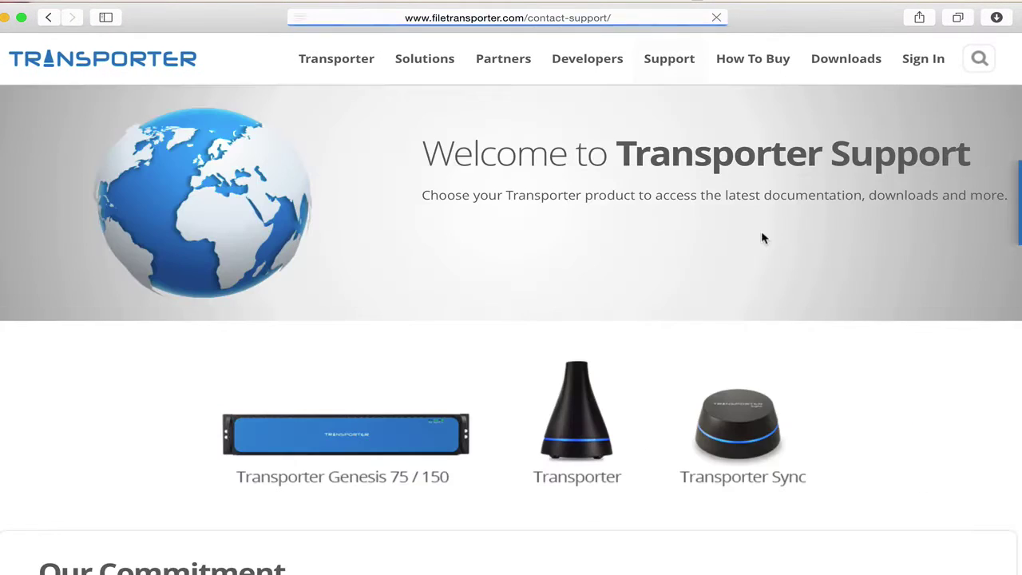
{"action": "scroll", "coordinate": [761, 234], "scroll_direction": "down", "scroll_amount": 12}
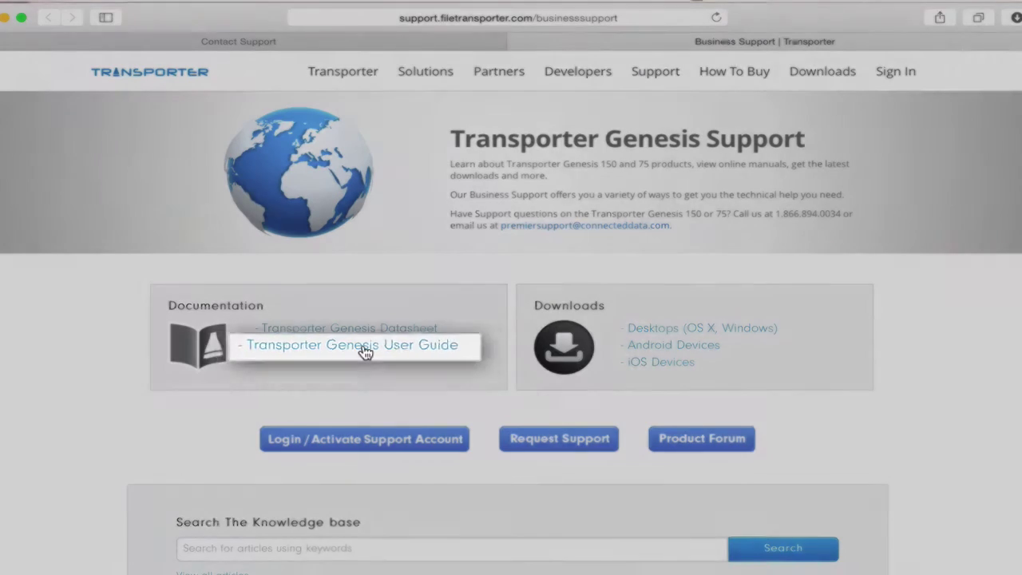
{"action": "left_click", "coordinate": [363, 351]}
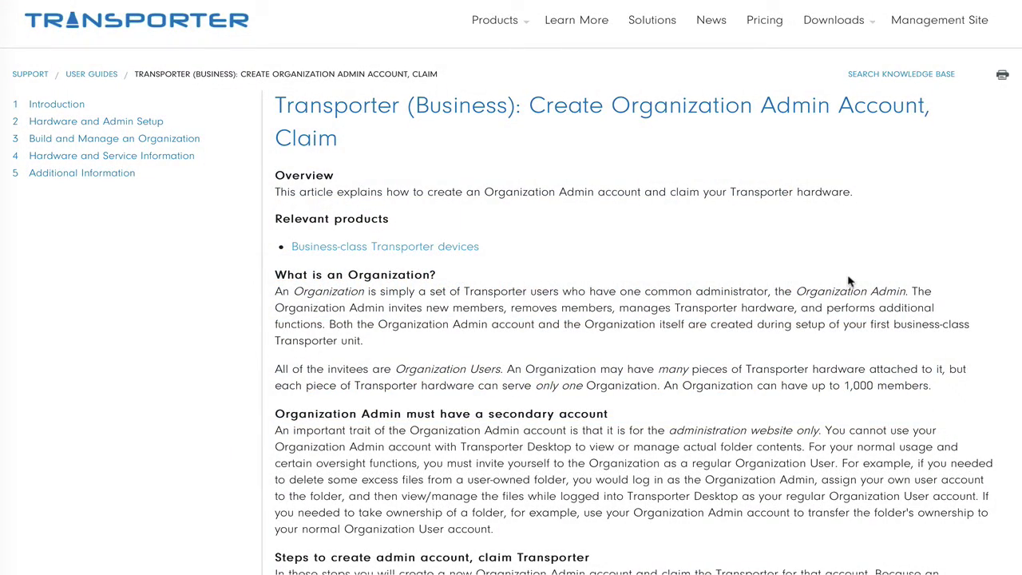
{"action": "scroll", "coordinate": [791, 293], "scroll_direction": "down", "scroll_amount": 5}
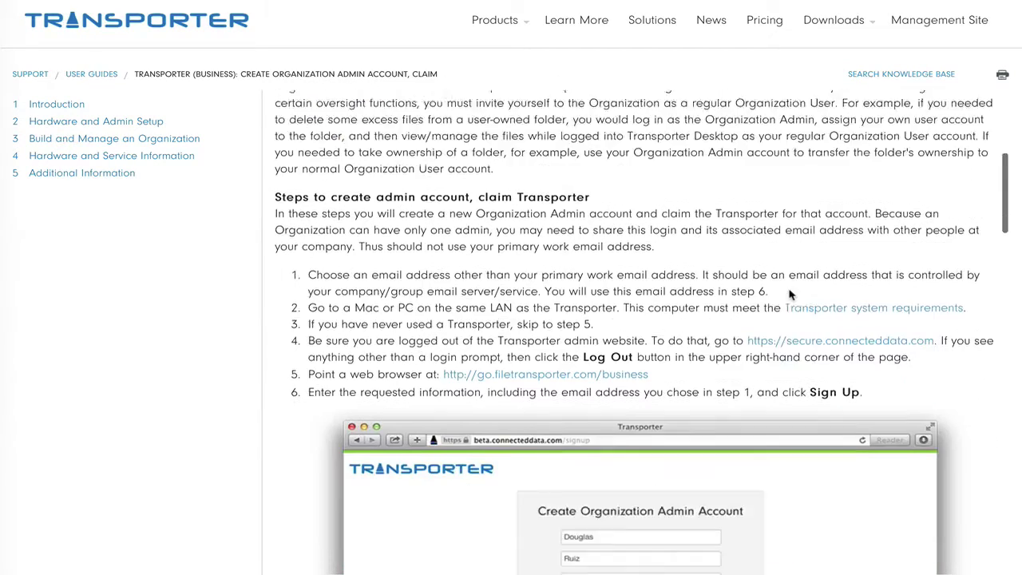
{"action": "scroll", "coordinate": [790, 294], "scroll_direction": "down", "scroll_amount": 1}
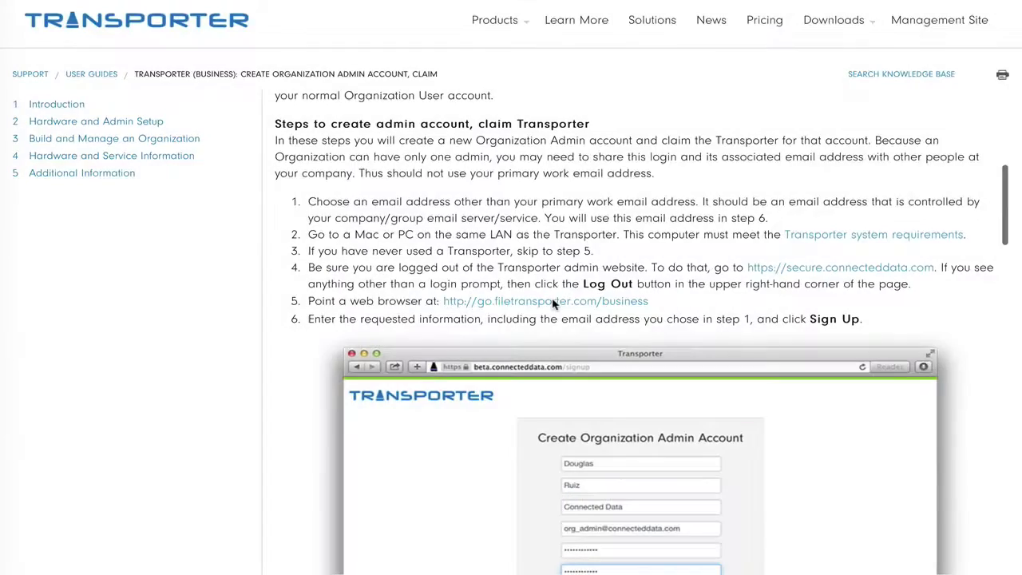
- On the business sign-up page, enter the admin's first and last name and organization 'Connected Data'
{"action": "left_click", "coordinate": [557, 300]}
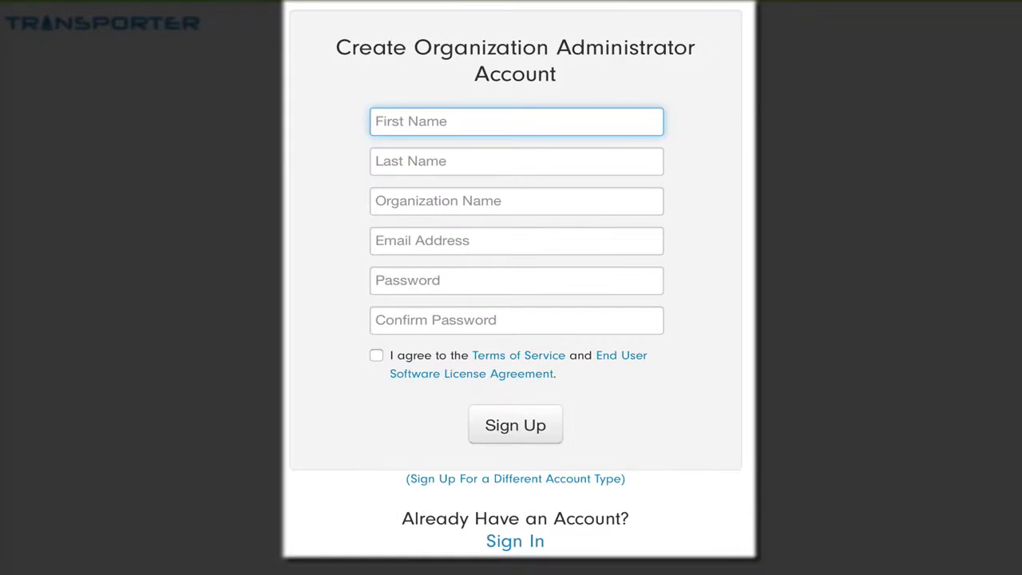
{"action": "key", "text": "Tab"}
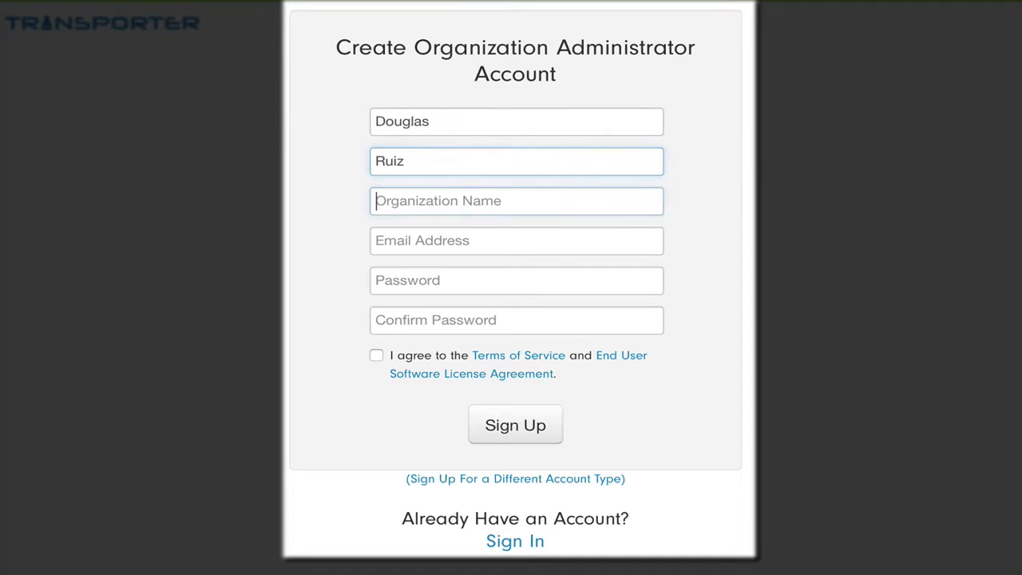
{"action": "key", "text": "Tab"}
{"action": "type", "text": "Connected Data"}
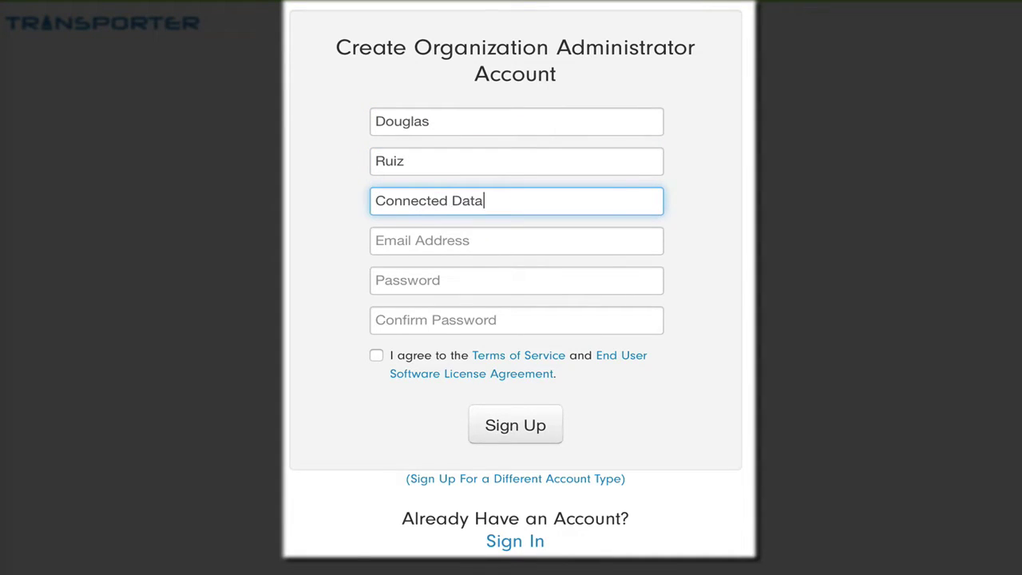
- Enter the admin's e-mail address and password twice, accept the terms, and sign up
{"action": "key", "text": "Tab"}
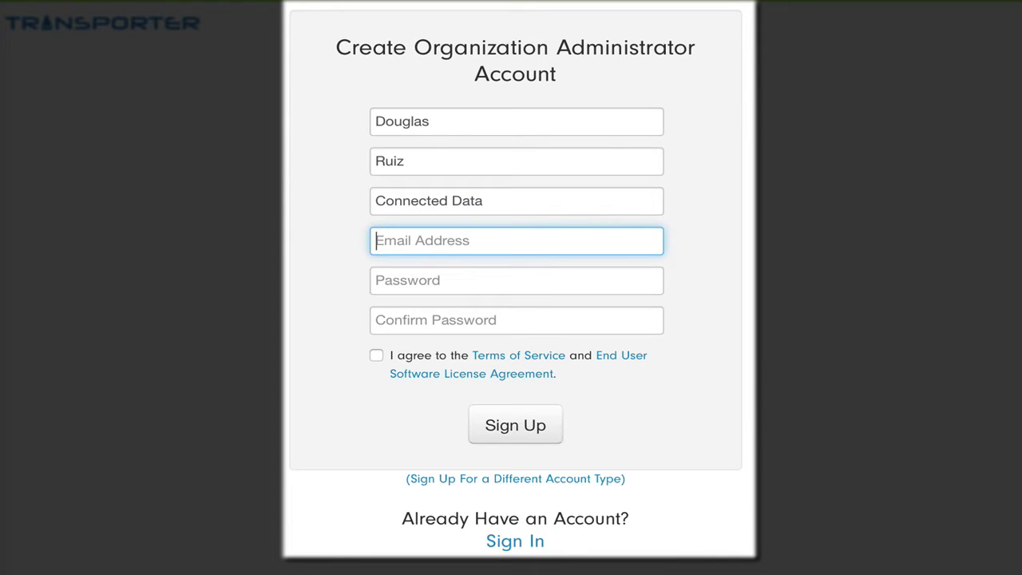
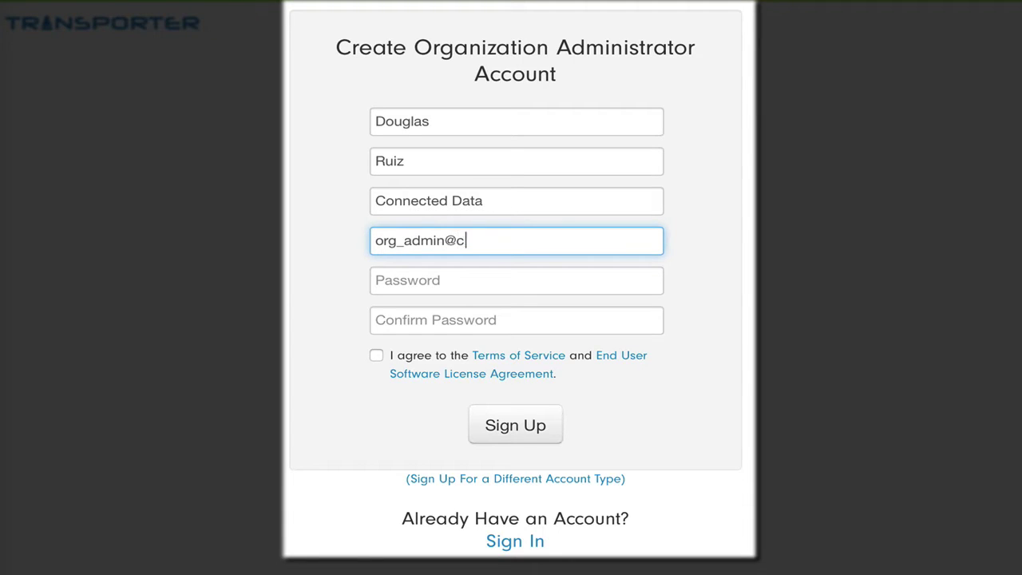
{"action": "key", "text": "Tab"}
{"action": "type", "text": "••••••••••••"}
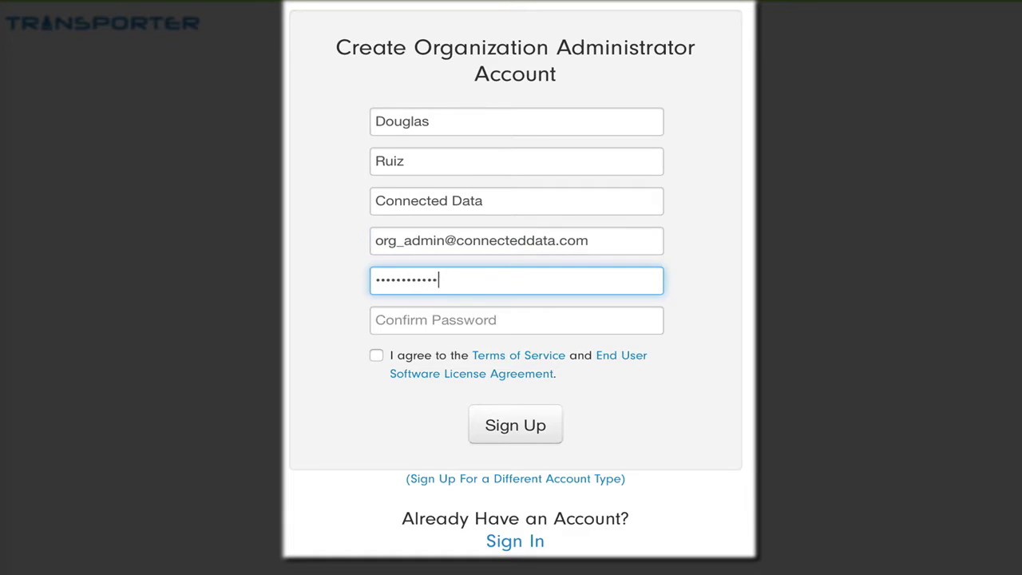
{"action": "key", "text": "Tab"}
{"action": "type", "text": "••••••••••••"}
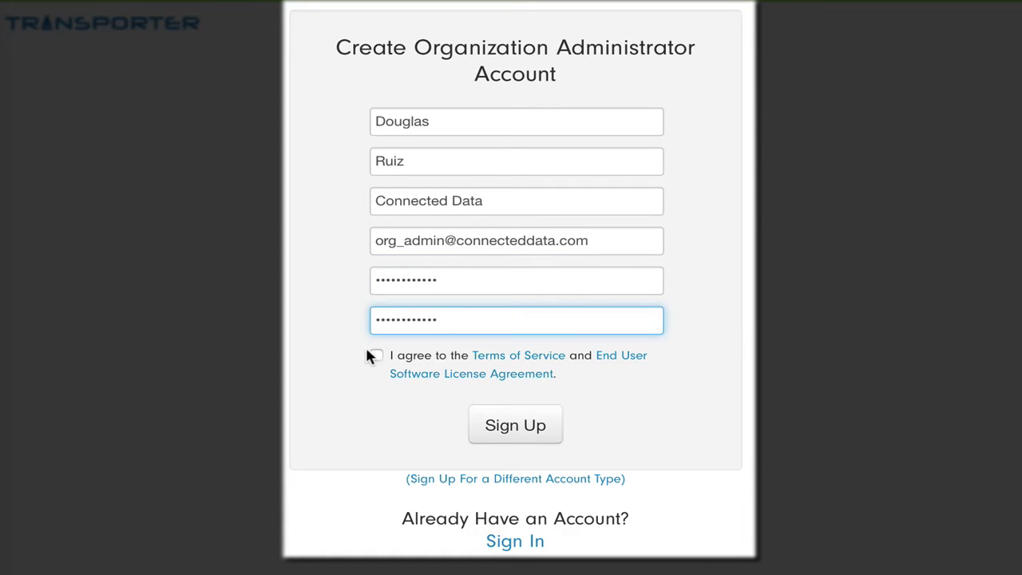
{"action": "left_click", "coordinate": [376, 355]}
{"action": "left_click", "coordinate": [519, 428]}
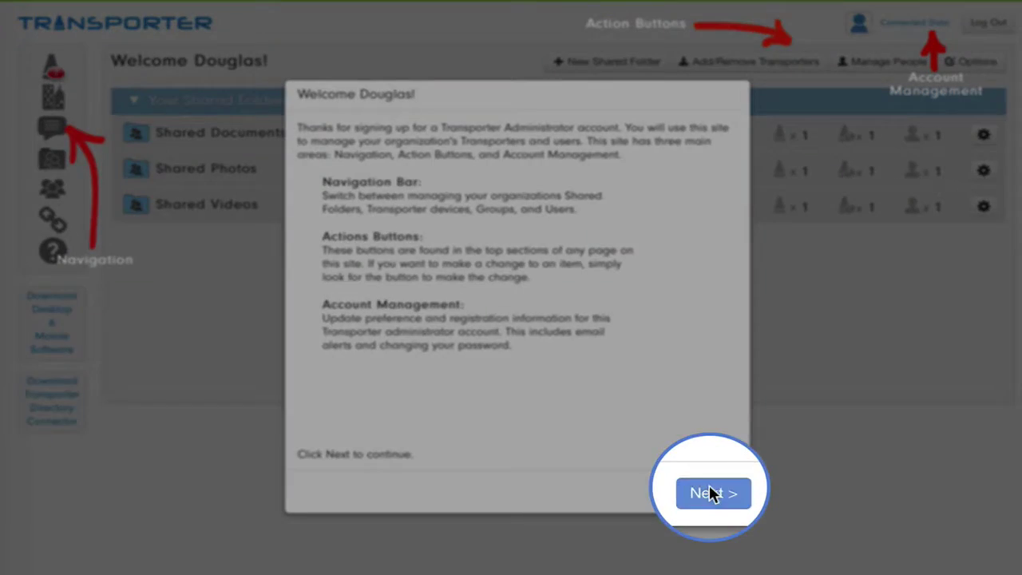
- Continue past the Welcome introduction to the email verification step
{"action": "left_click", "coordinate": [711, 493]}
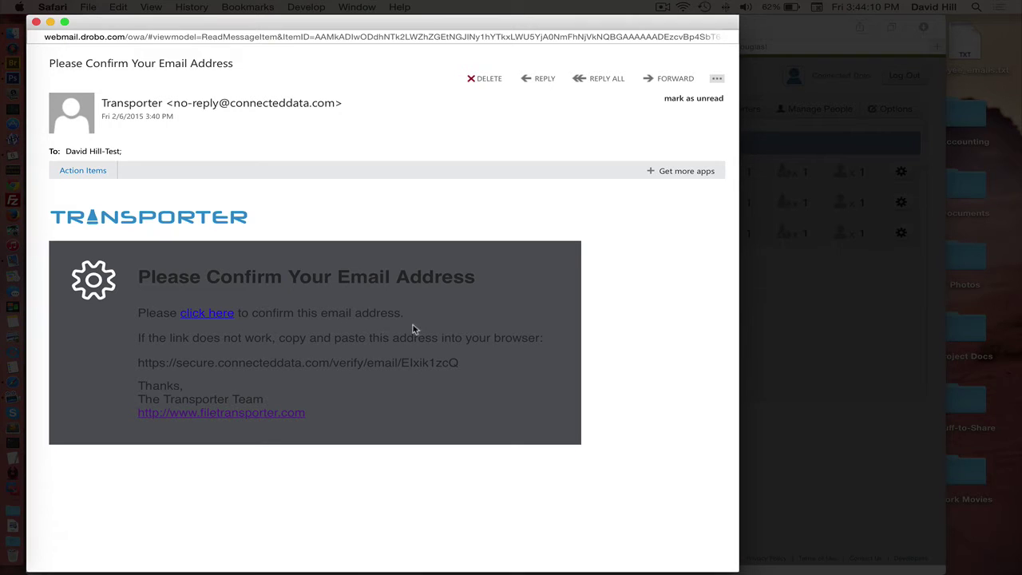
- Verify the admin e-mail through the confirmation link and close the confirmation notice
{"action": "left_click", "coordinate": [199, 314]}
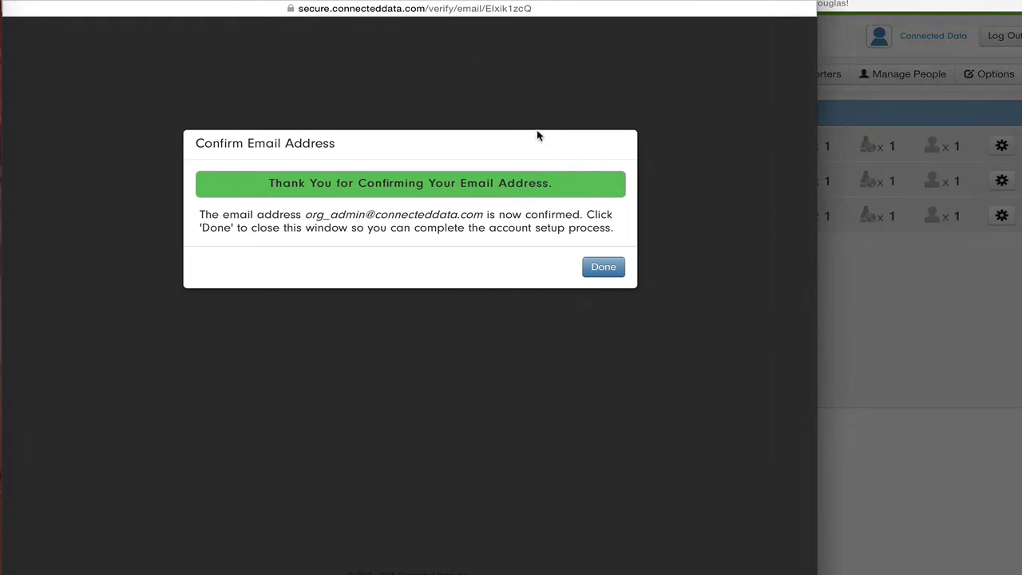
{"action": "left_click", "coordinate": [600, 267]}
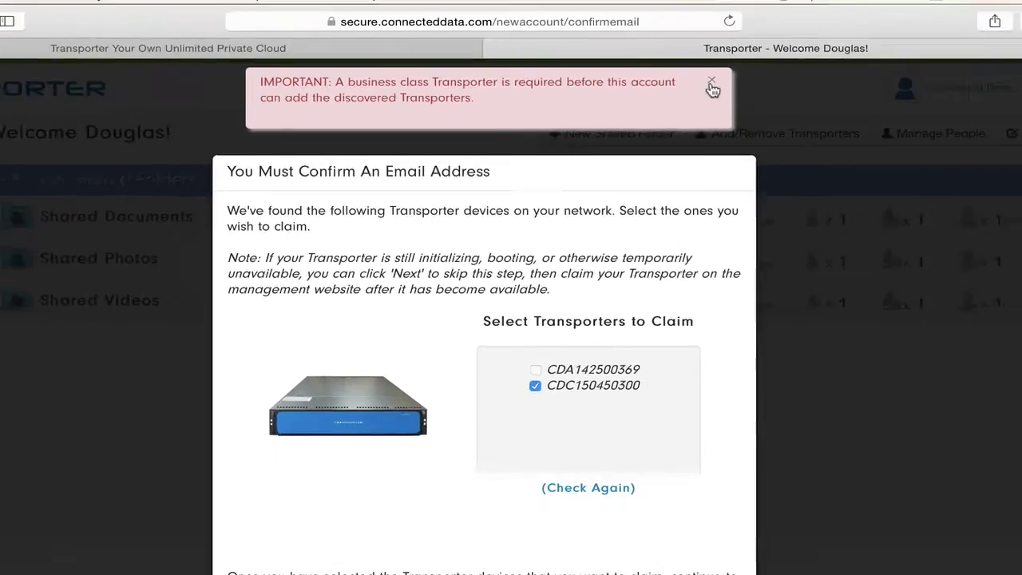
- Dismiss the business-class warning, claim Transporter CDC150450300, and finish the setup wizard
{"action": "left_click", "coordinate": [789, 121]}
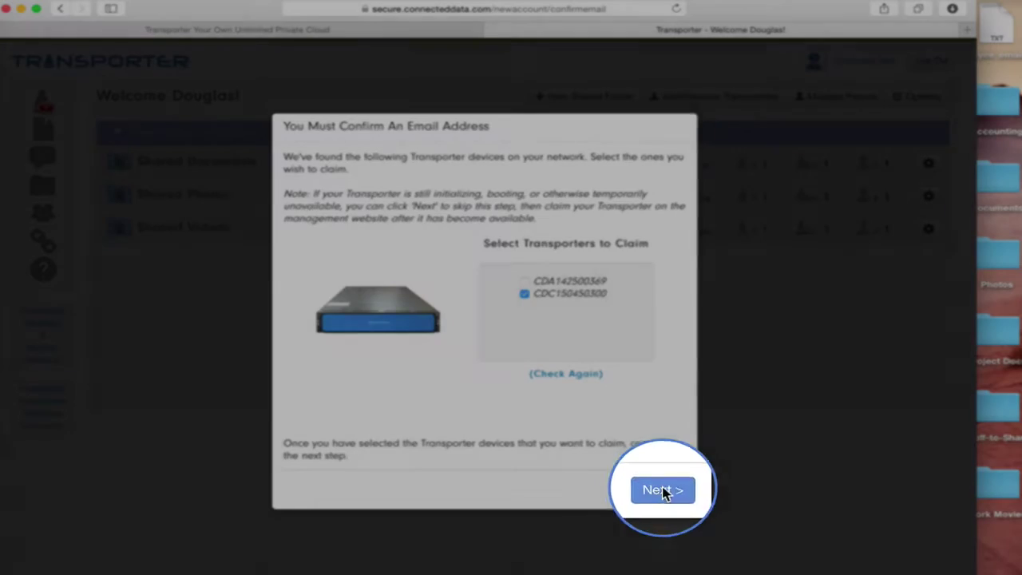
{"action": "left_click", "coordinate": [663, 489]}
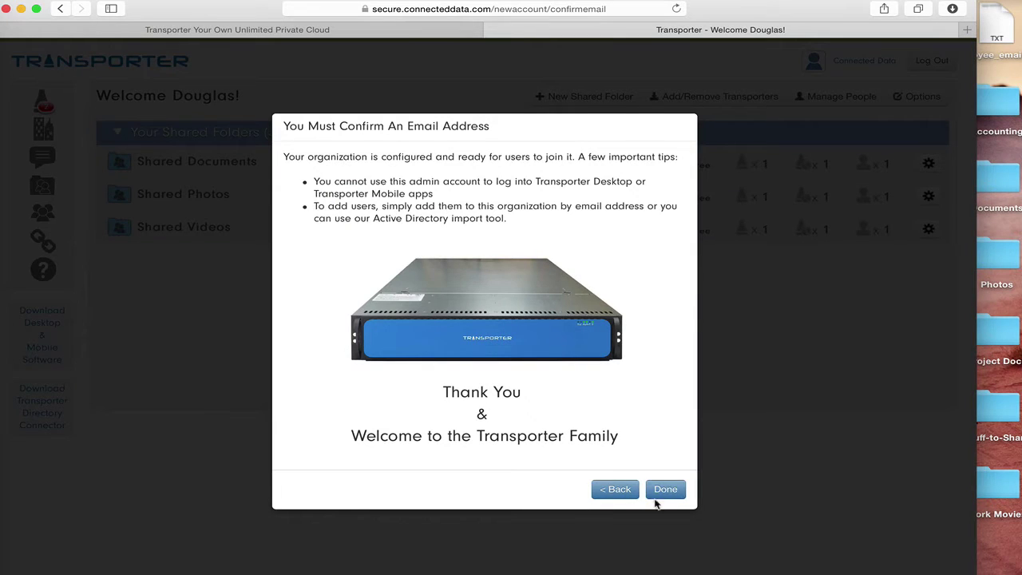
{"action": "left_click", "coordinate": [670, 491]}
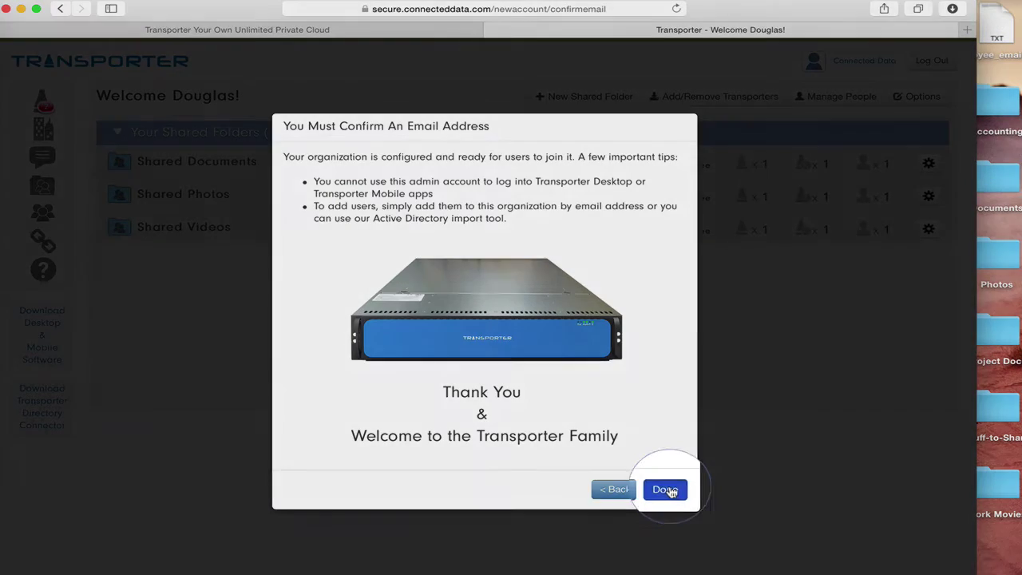
{"action": "left_click", "coordinate": [671, 492]}
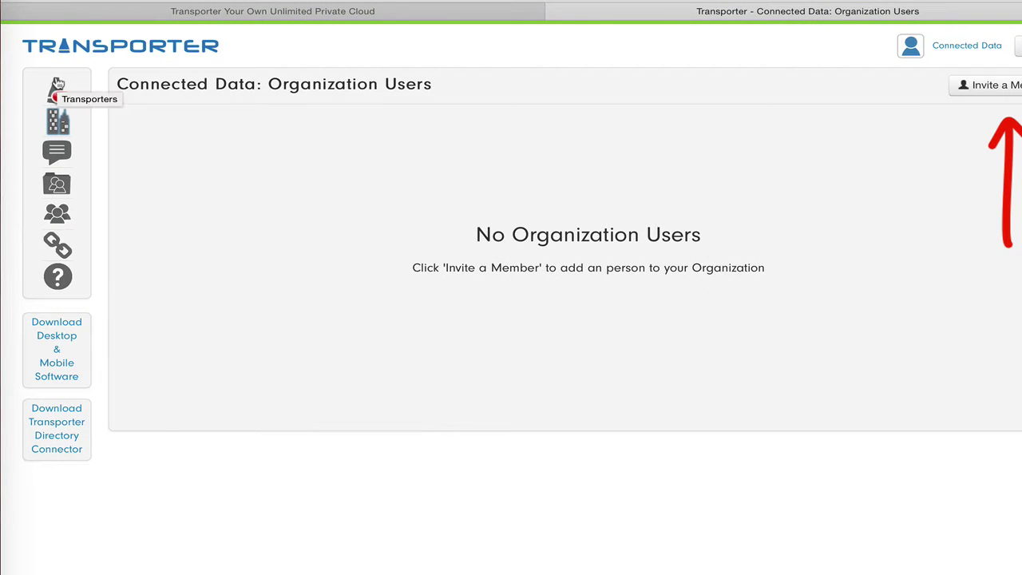
{"action": "left_click", "coordinate": [58, 84]}
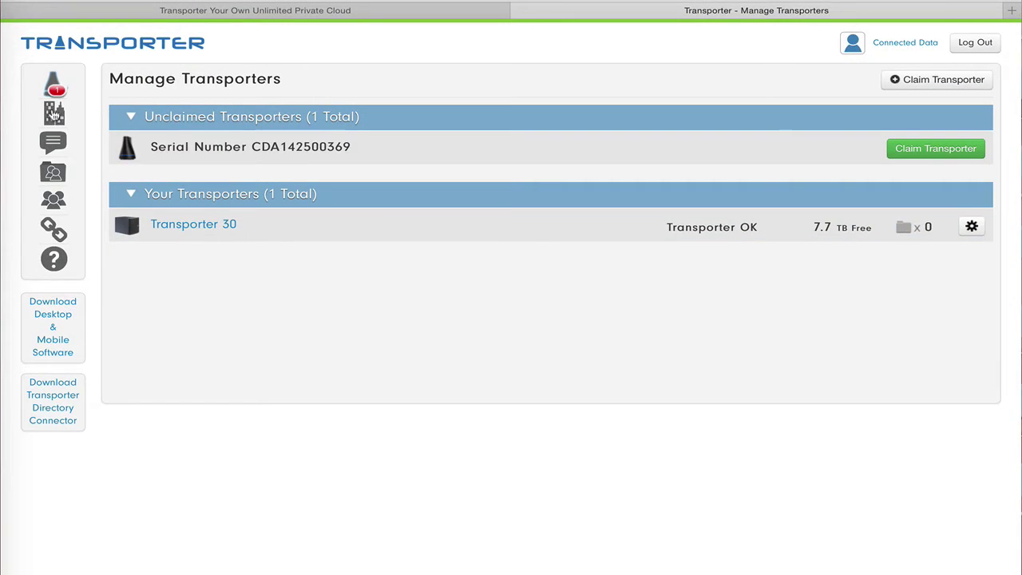
{"action": "left_click", "coordinate": [52, 113]}
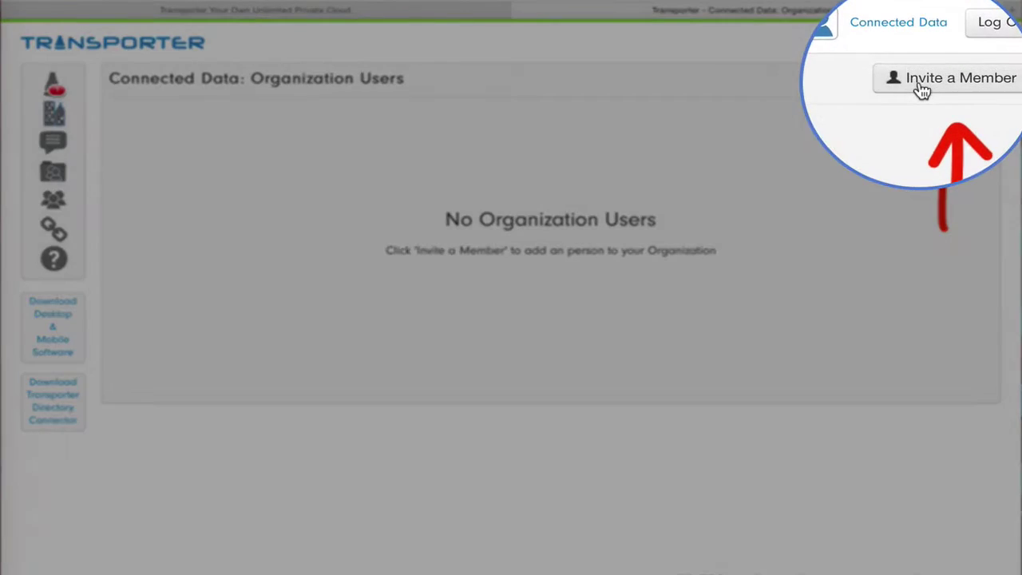
- Paste the employee e-mail list from its file into the Add New Organization Users form and submit
{"action": "left_click", "coordinate": [924, 85]}
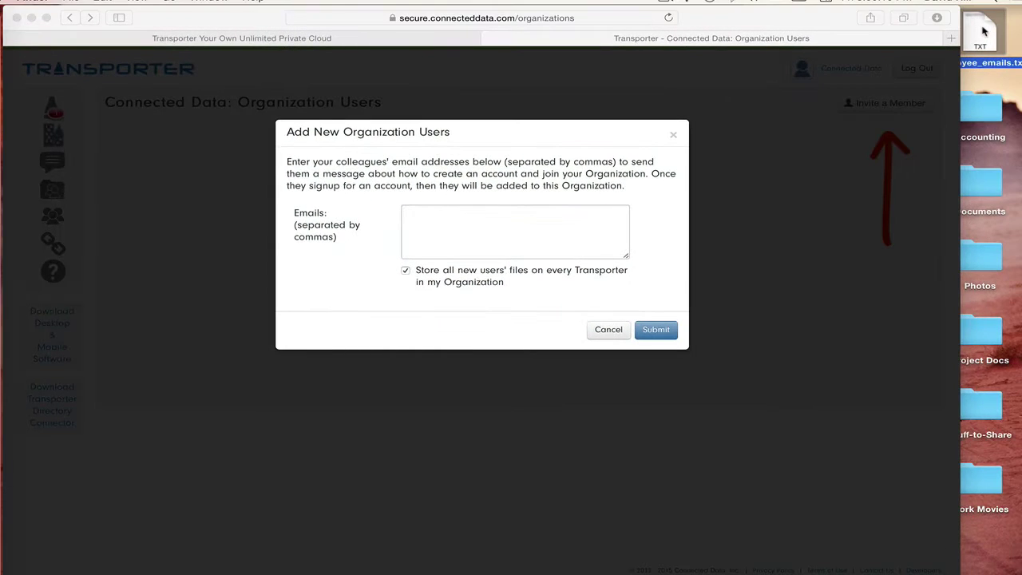
{"action": "double_click", "coordinate": [980, 32]}
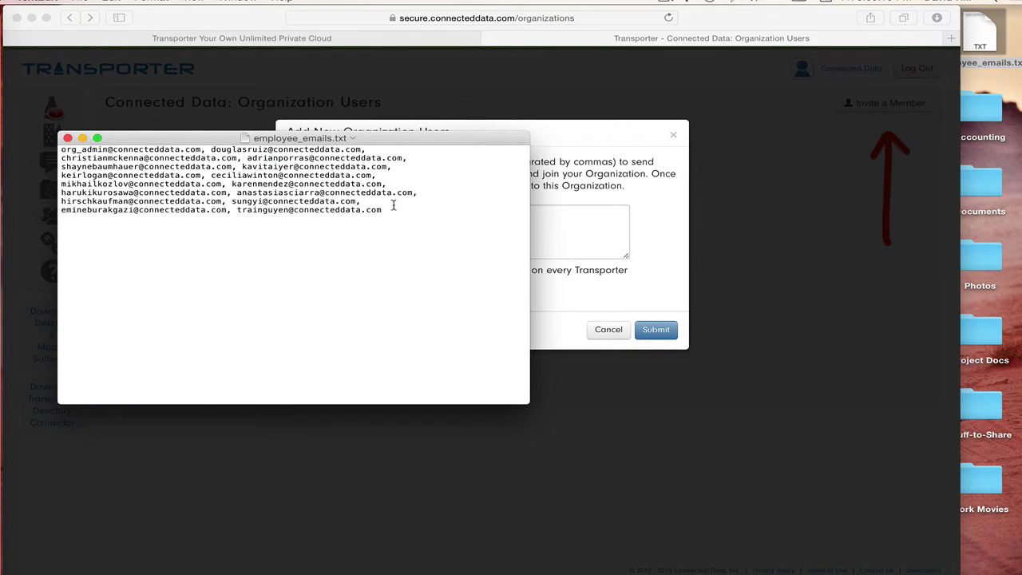
{"action": "key", "text": "super+a"}
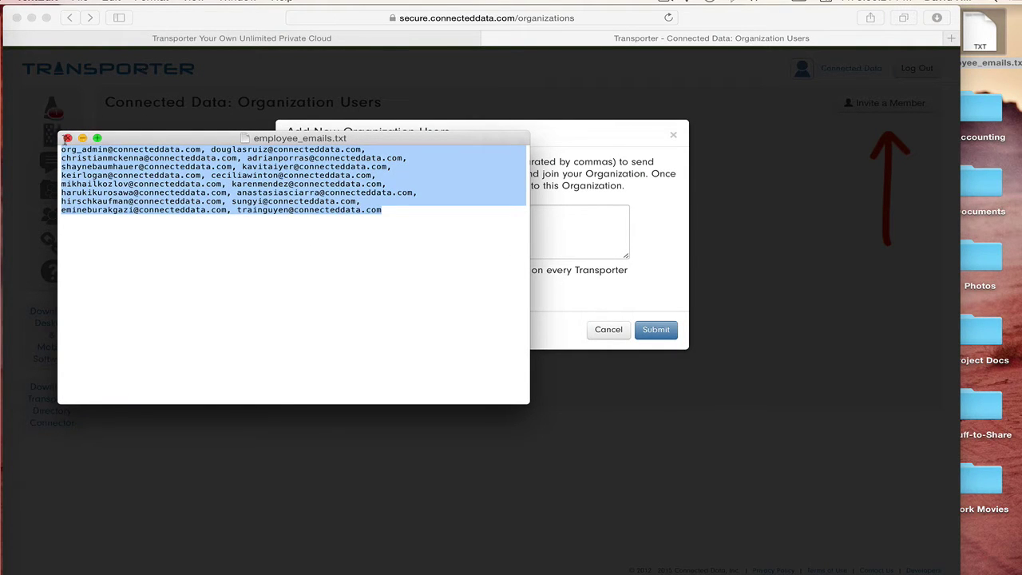
{"action": "left_click", "coordinate": [67, 138]}
{"action": "left_click", "coordinate": [464, 237]}
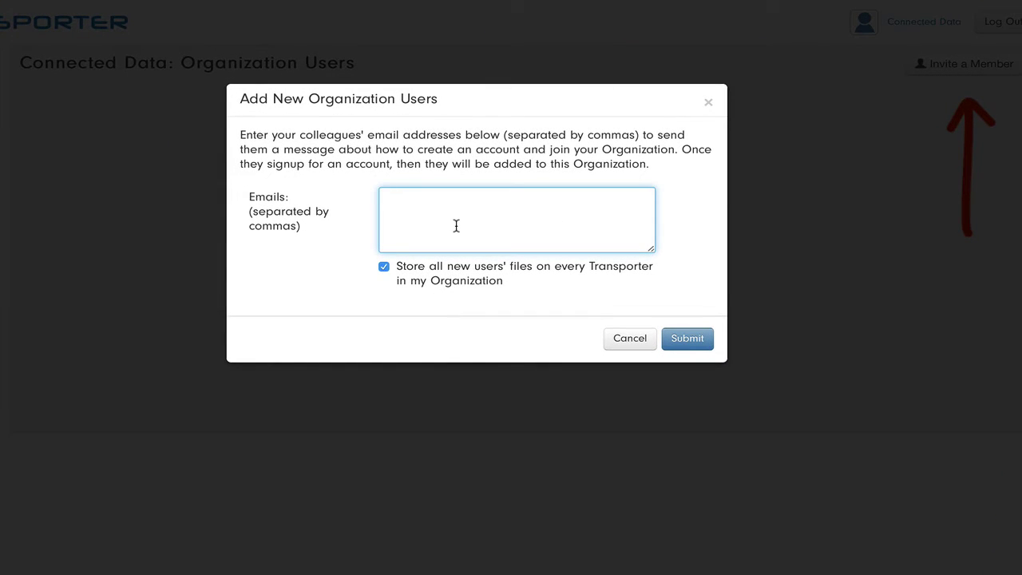
{"action": "key", "text": "super+v"}
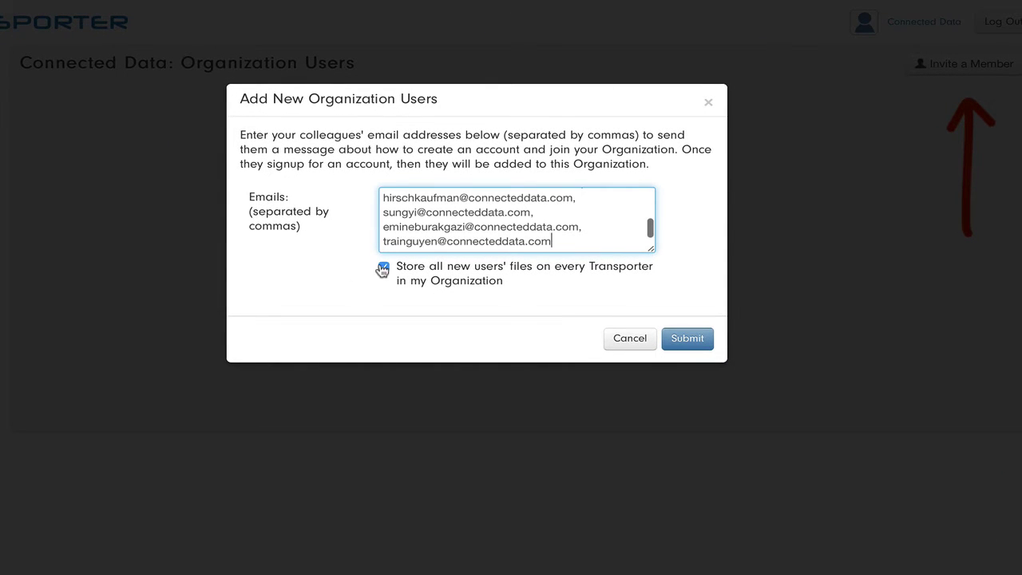
{"action": "left_click", "coordinate": [695, 345]}
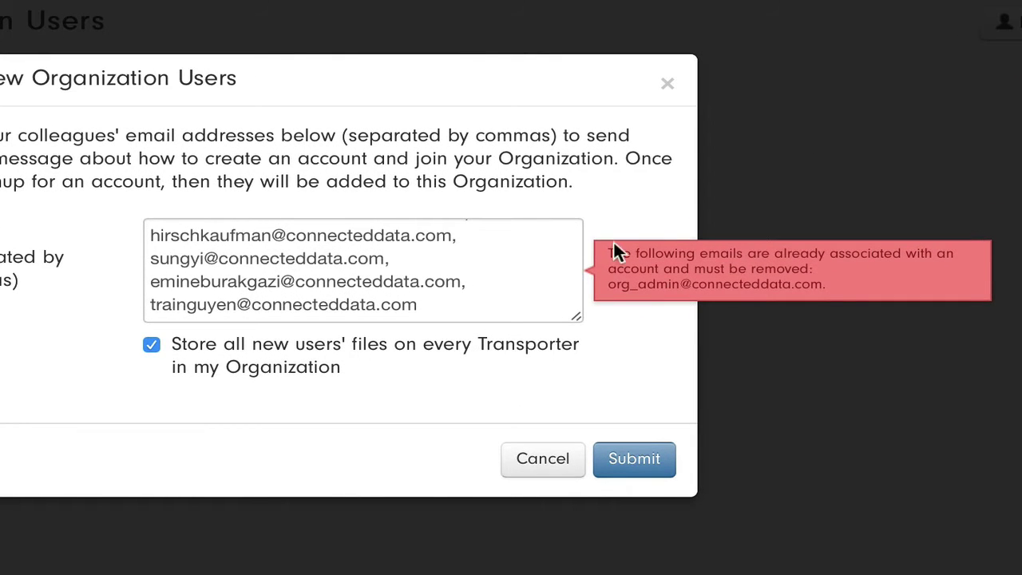
- Delete the admin's duplicate address from the Emails box and resubmit the invitations
{"action": "scroll", "coordinate": [575, 259], "scroll_direction": "up", "scroll_amount": 1}
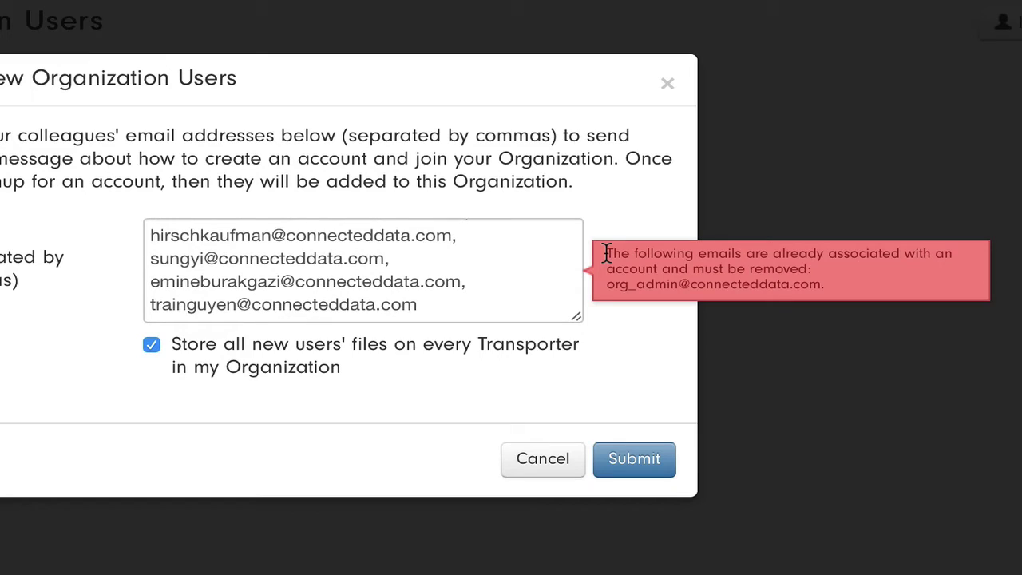
{"action": "scroll", "coordinate": [605, 253], "scroll_direction": "up", "scroll_amount": 1}
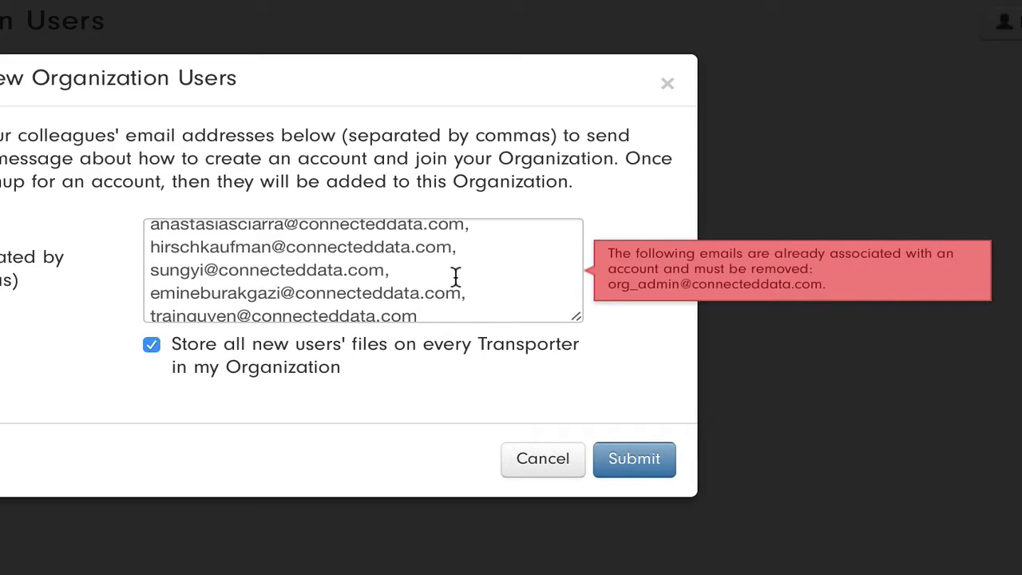
{"action": "scroll", "coordinate": [456, 277], "scroll_direction": "down", "scroll_amount": 5}
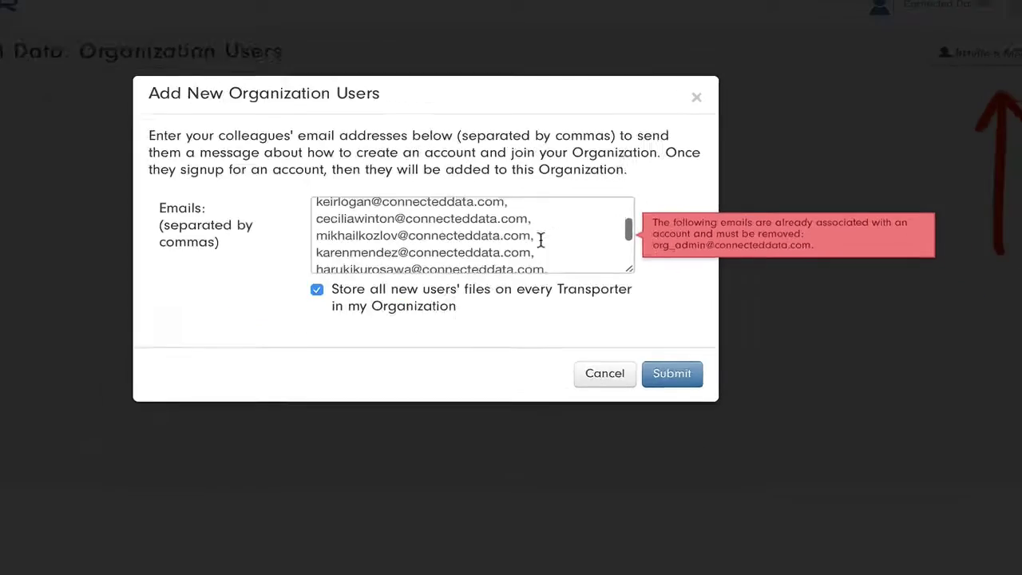
{"action": "scroll", "coordinate": [540, 240], "scroll_direction": "up", "scroll_amount": 10}
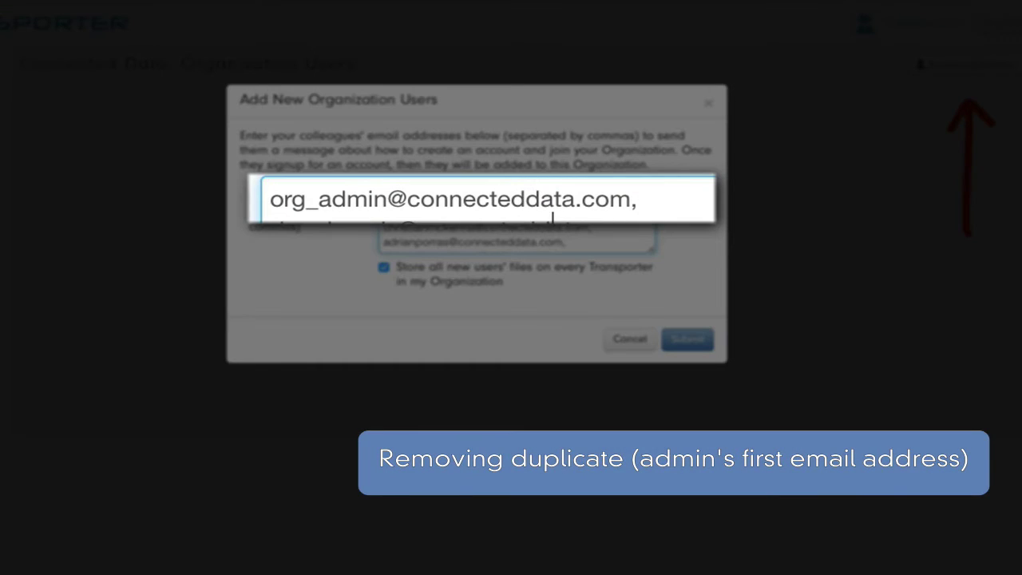
{"action": "triple_click", "coordinate": [253, 199]}
{"action": "key", "text": "BackSpace"}
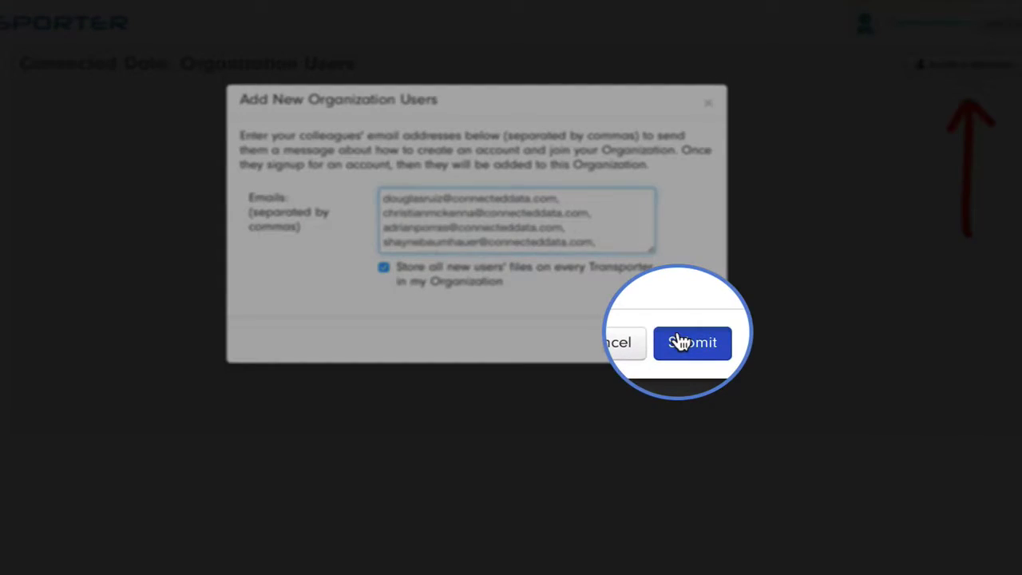
{"action": "left_click", "coordinate": [683, 339]}
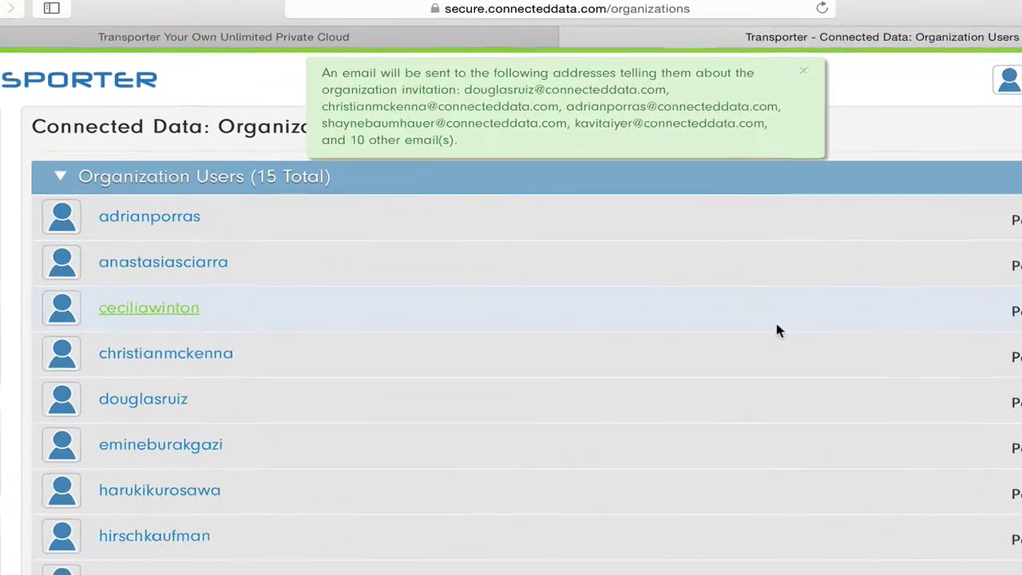
{"action": "scroll", "coordinate": [806, 359], "scroll_direction": "down", "scroll_amount": 3}
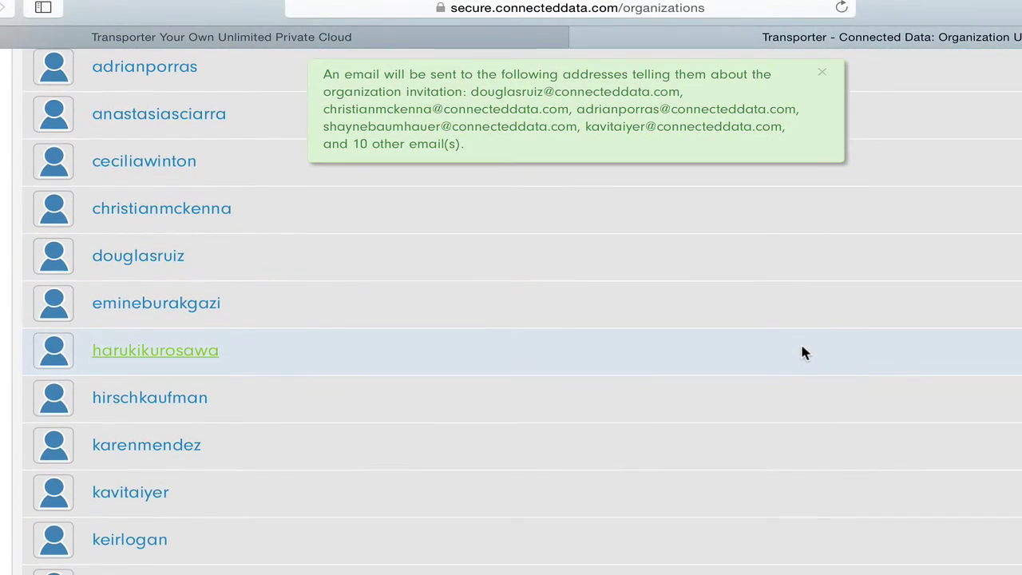
{"action": "scroll", "coordinate": [804, 353], "scroll_direction": "up", "scroll_amount": 3}
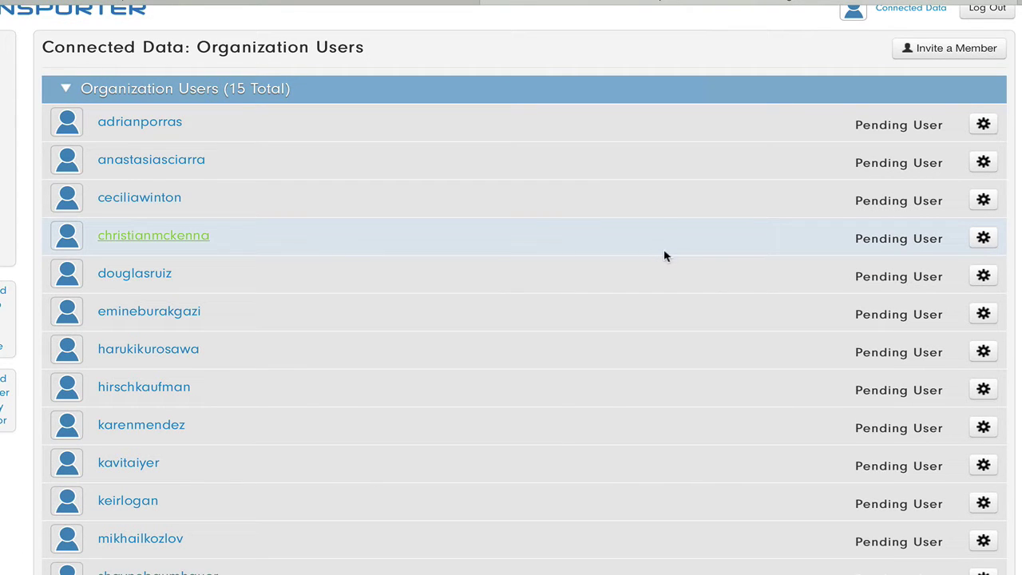
{"action": "scroll", "coordinate": [671, 255], "scroll_direction": "up", "scroll_amount": 1}
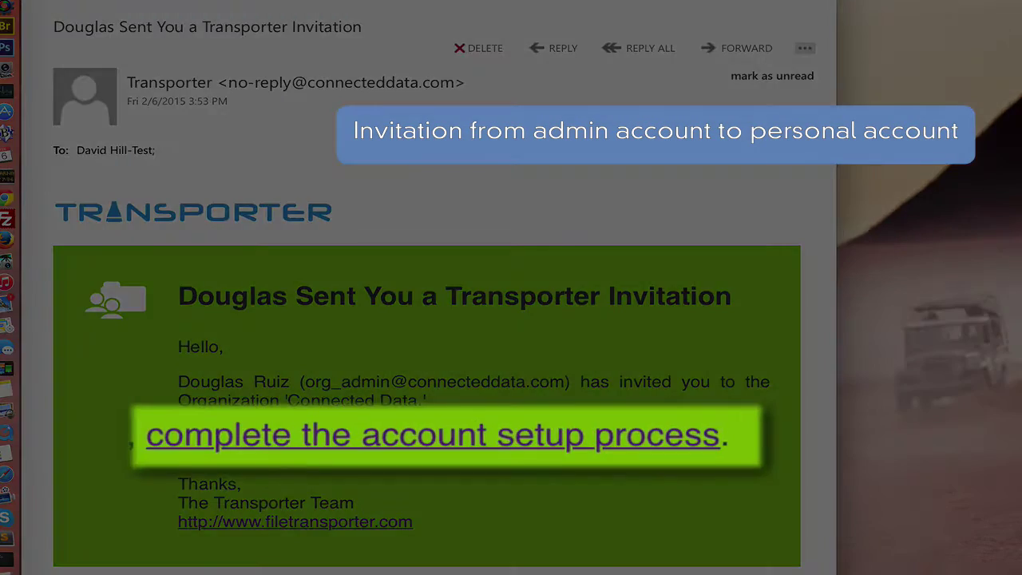
- Open the invitation's account setup page and enter the user's first name, last name and username
{"action": "left_click", "coordinate": [499, 433]}
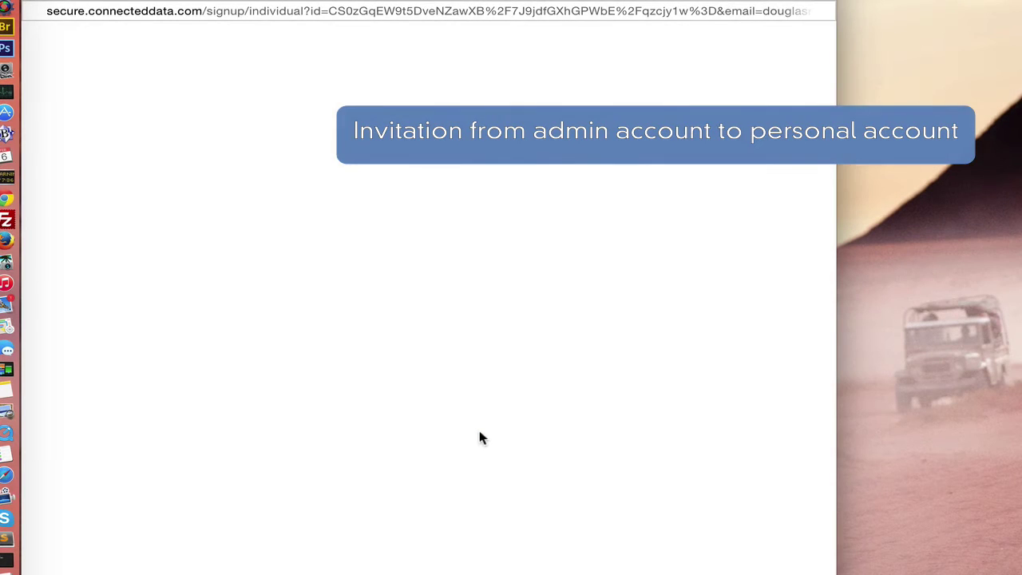
{"action": "key", "text": "Tab"}
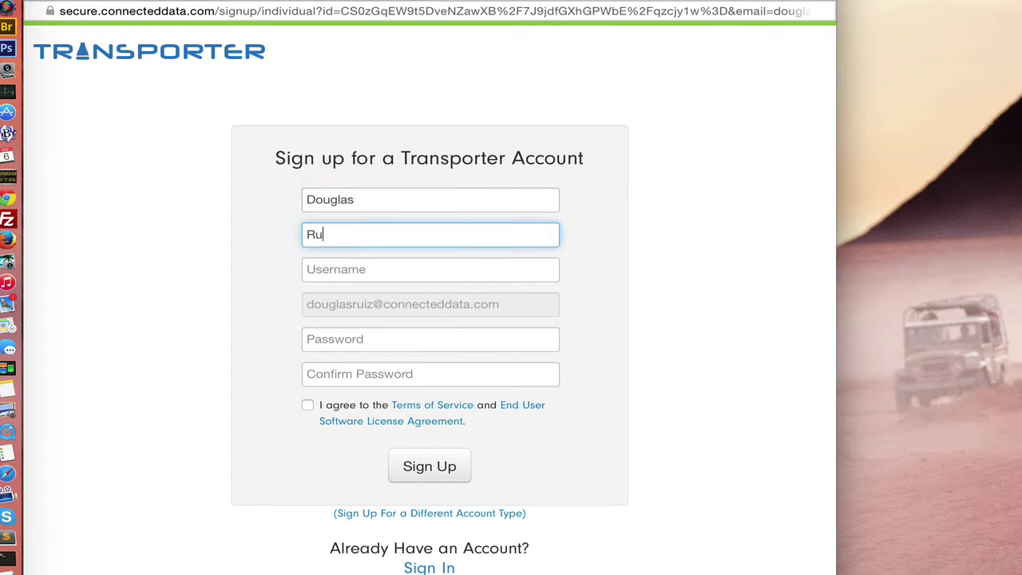
{"action": "key", "text": "Tab"}
- Enter and confirm the account password, accept the terms, and create the account
{"action": "key", "text": "Tab"}
{"action": "type", "text": "••••••"}
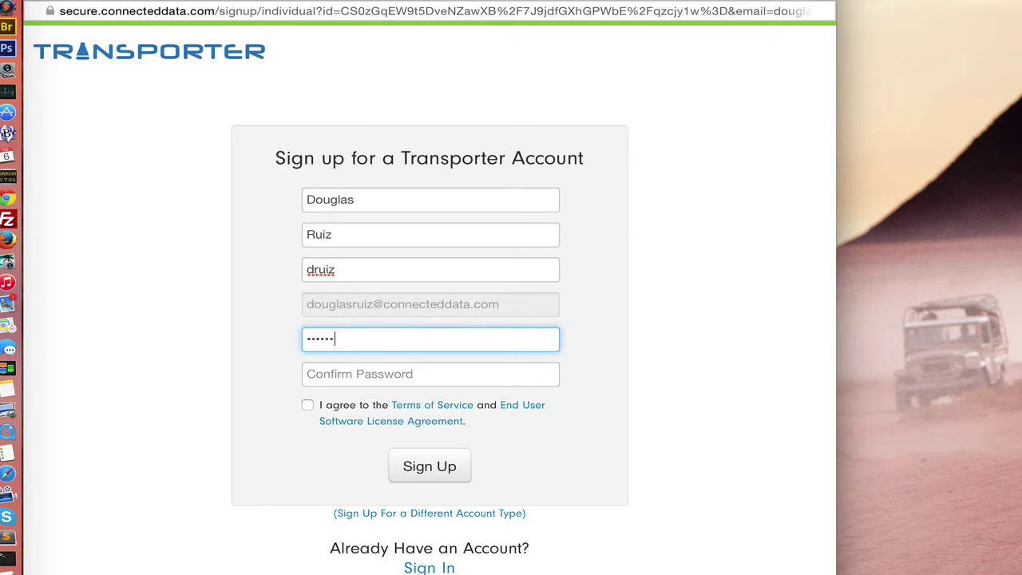
{"action": "key", "text": "Tab"}
{"action": "type", "text": "••"}
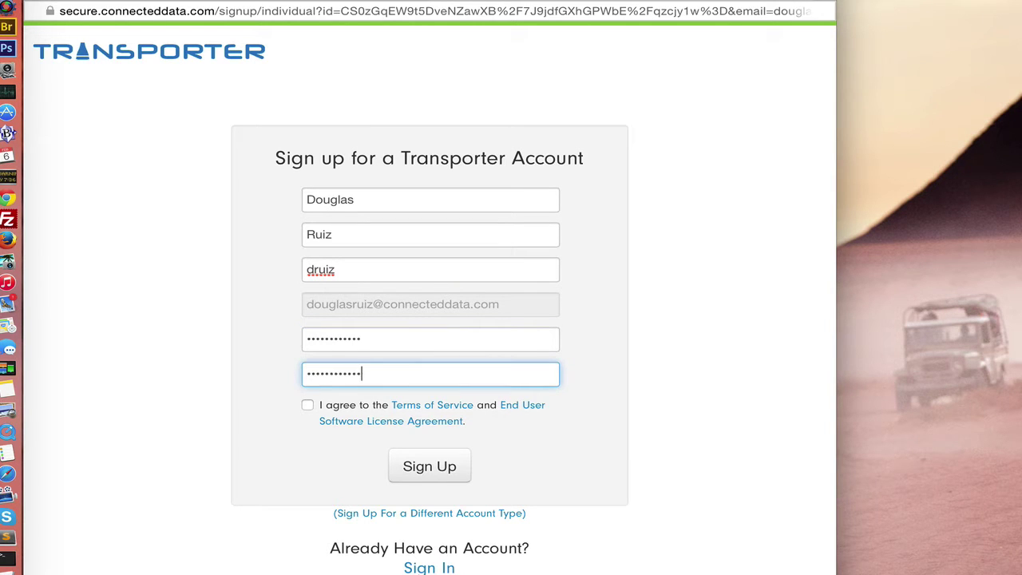
{"action": "left_click", "coordinate": [308, 405]}
{"action": "left_click", "coordinate": [429, 466]}
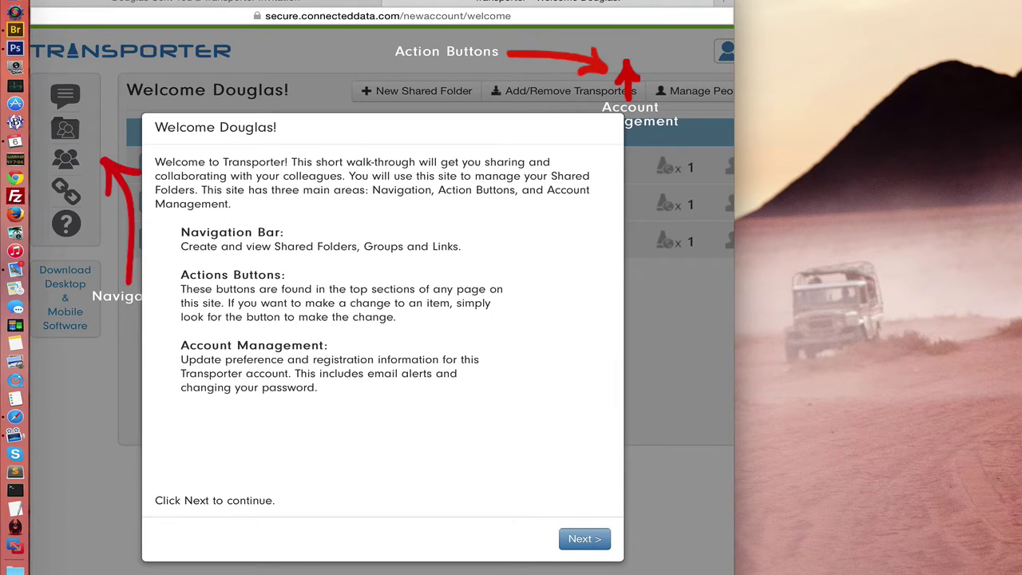
- Advance the walk-through and enter city 'Los Gatos' and state 'CA' in the profile step
{"action": "left_click", "coordinate": [634, 541]}
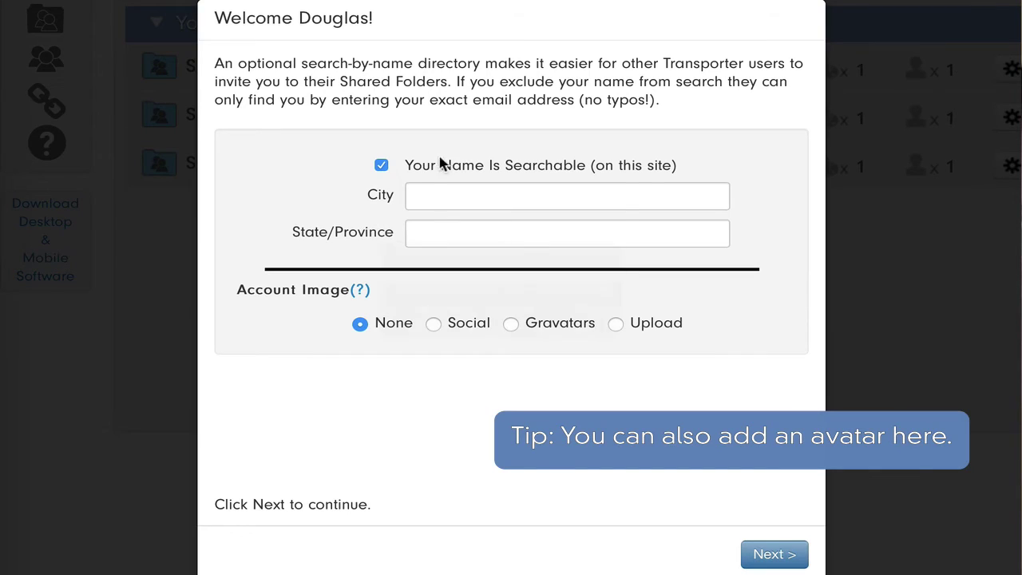
{"action": "left_click", "coordinate": [429, 196]}
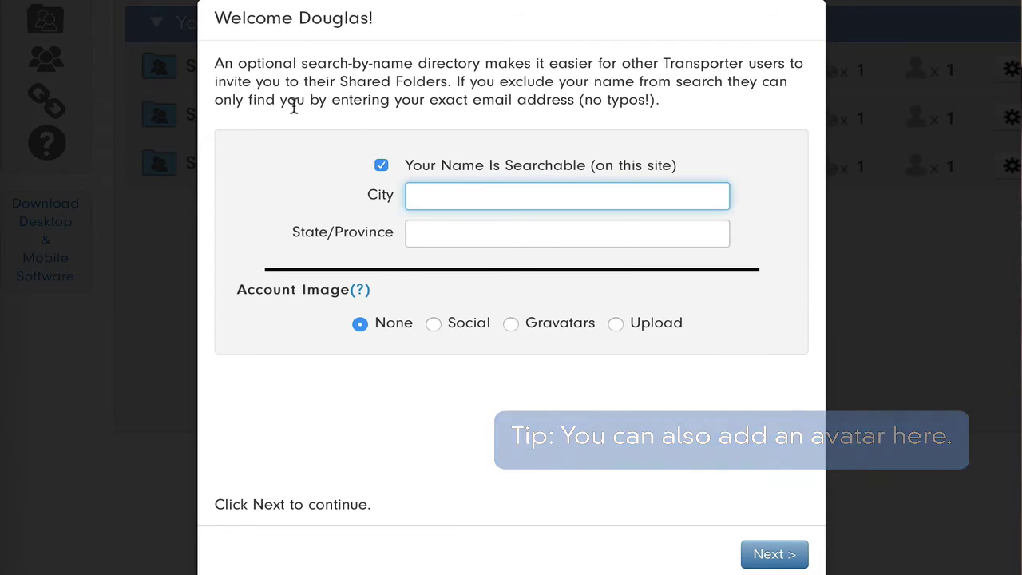
{"action": "type", "text": "Los Gatos"}
{"action": "key", "text": "Tab"}
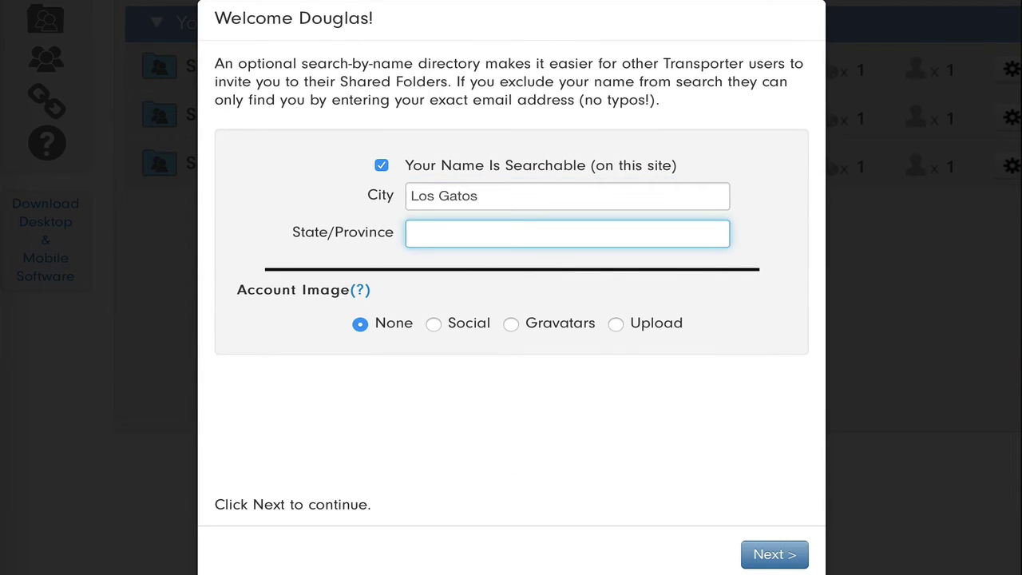
{"action": "type", "text": "CA"}
{"action": "left_click", "coordinate": [772, 559]}
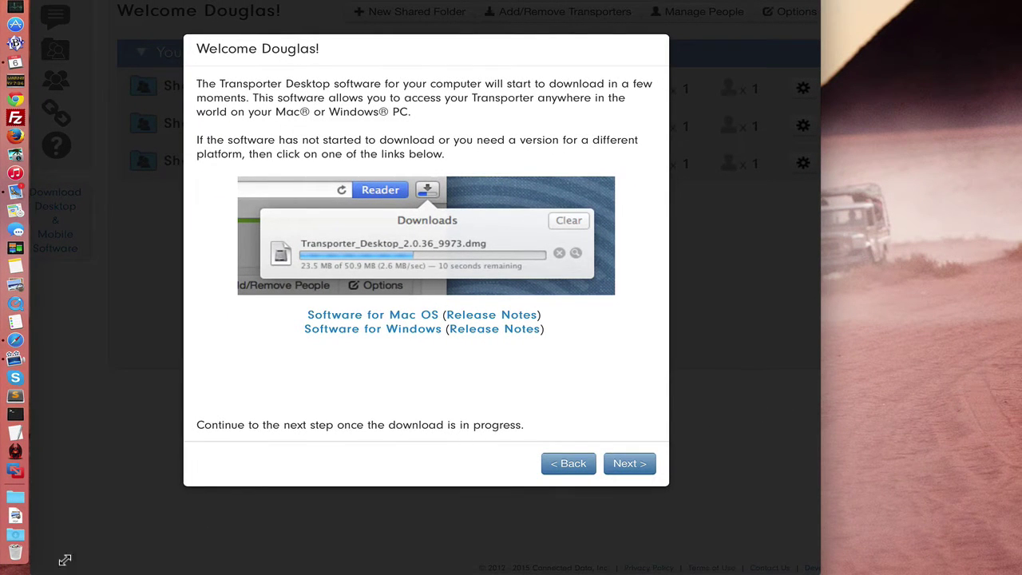
- Open Transporter_Desktop_3.0.21_17012.dmg from the Downloads folder in Finder
{"action": "left_click", "coordinate": [15, 536]}
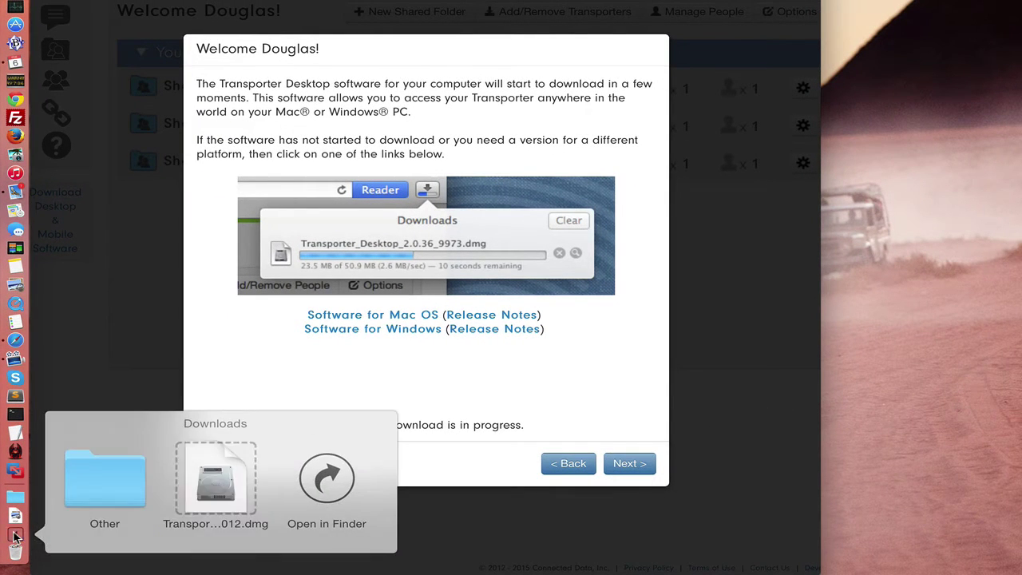
{"action": "left_click", "coordinate": [334, 480]}
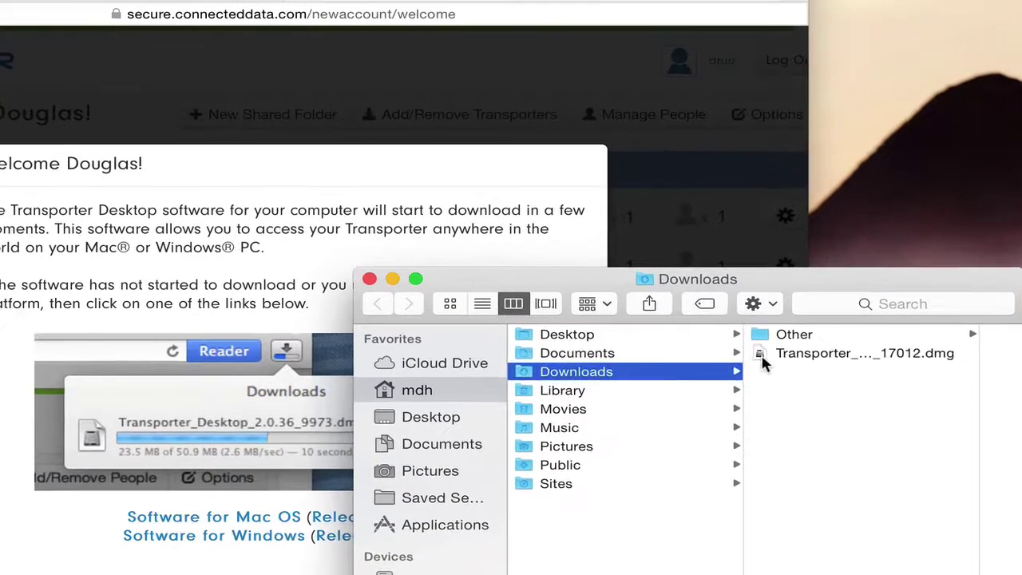
{"action": "double_click", "coordinate": [780, 195]}
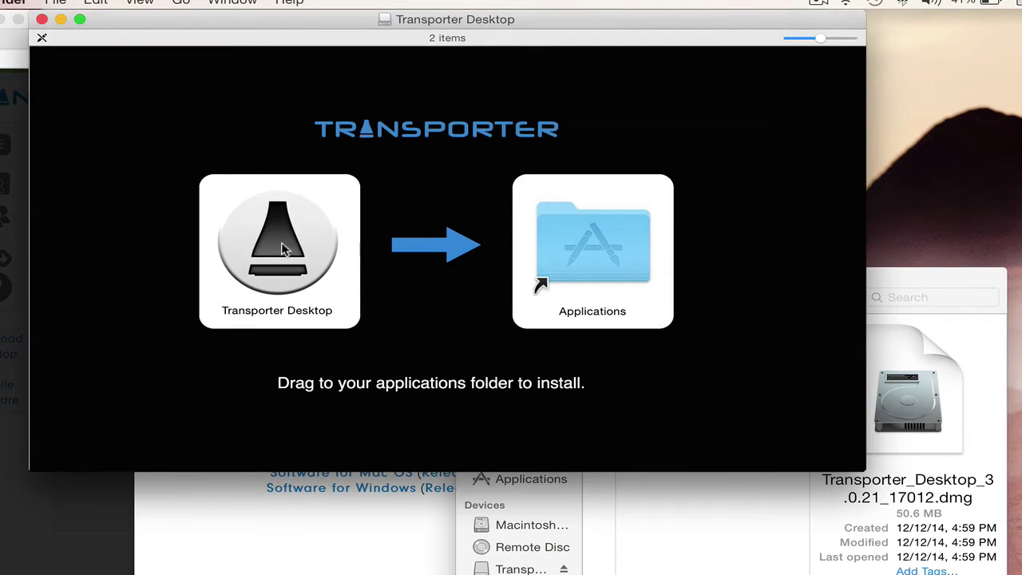
- Install Transporter Desktop into Applications, eject the installer volume, then launch the app and confirm opening it
{"action": "left_click_drag", "start_coordinate": [281, 249], "coordinate": [570, 250]}
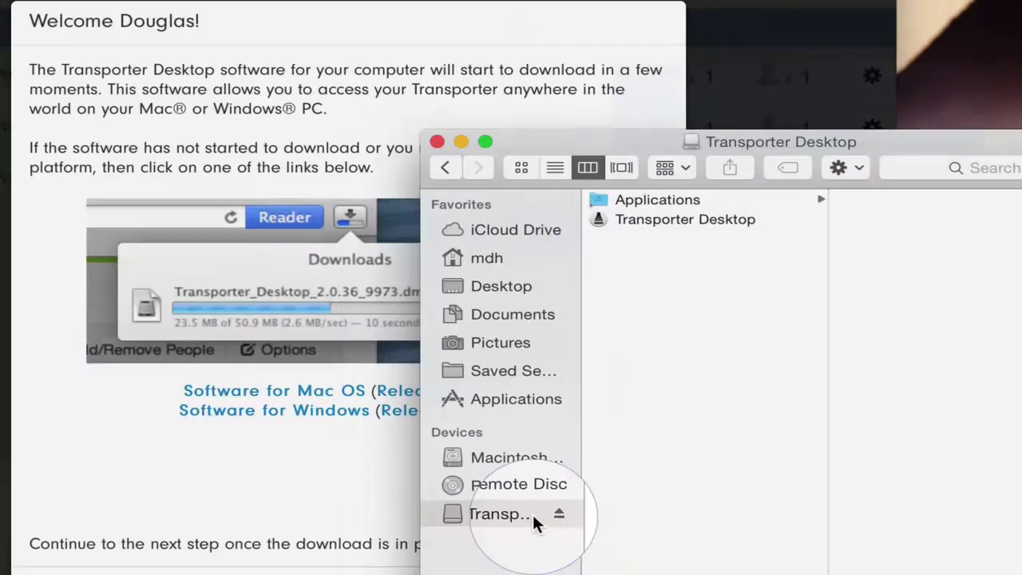
{"action": "left_click", "coordinate": [559, 514]}
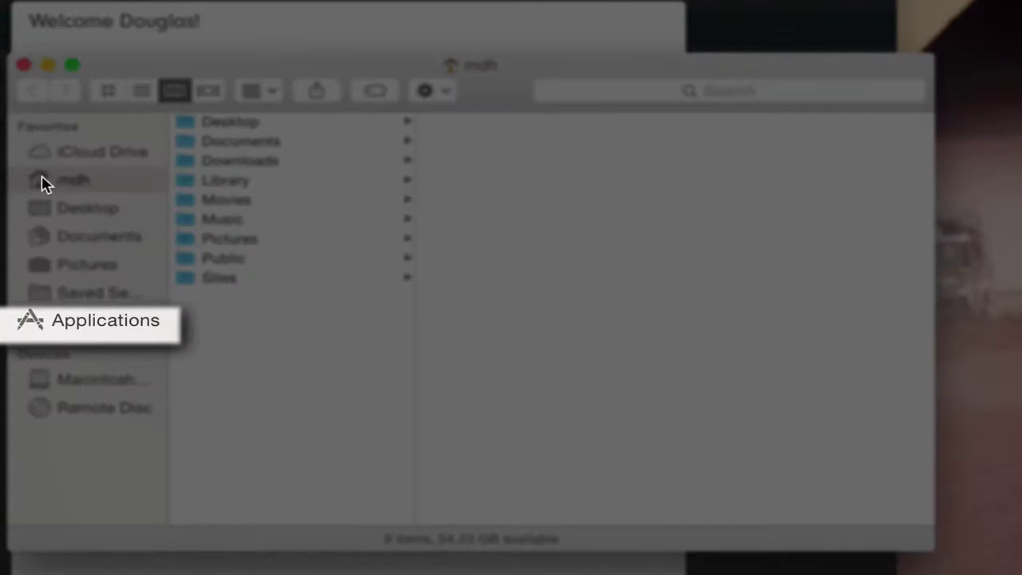
{"action": "left_click", "coordinate": [99, 321]}
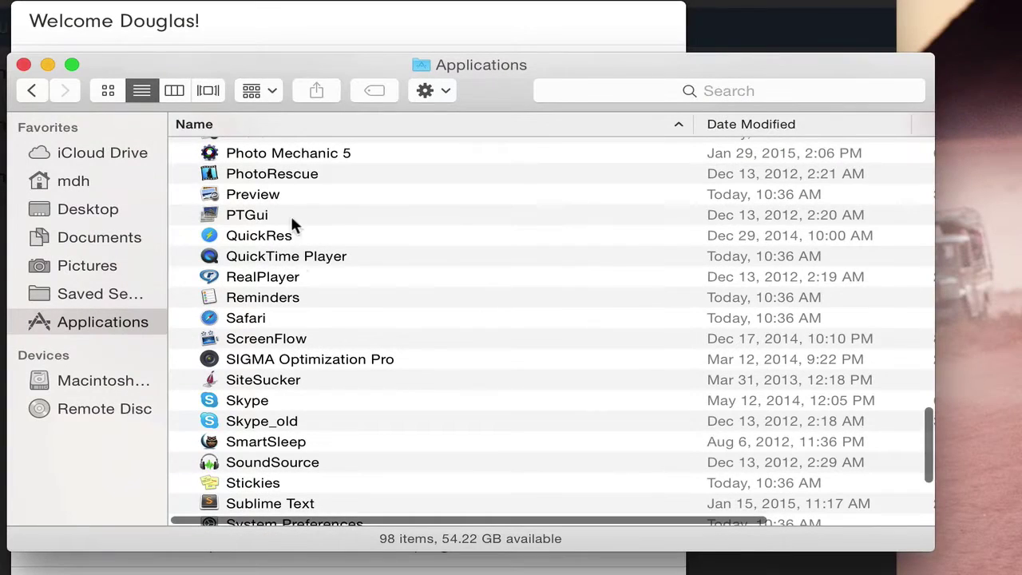
{"action": "scroll", "coordinate": [293, 387], "scroll_direction": "down", "scroll_amount": 2}
{"action": "scroll", "coordinate": [293, 387], "scroll_direction": "down", "scroll_amount": 3}
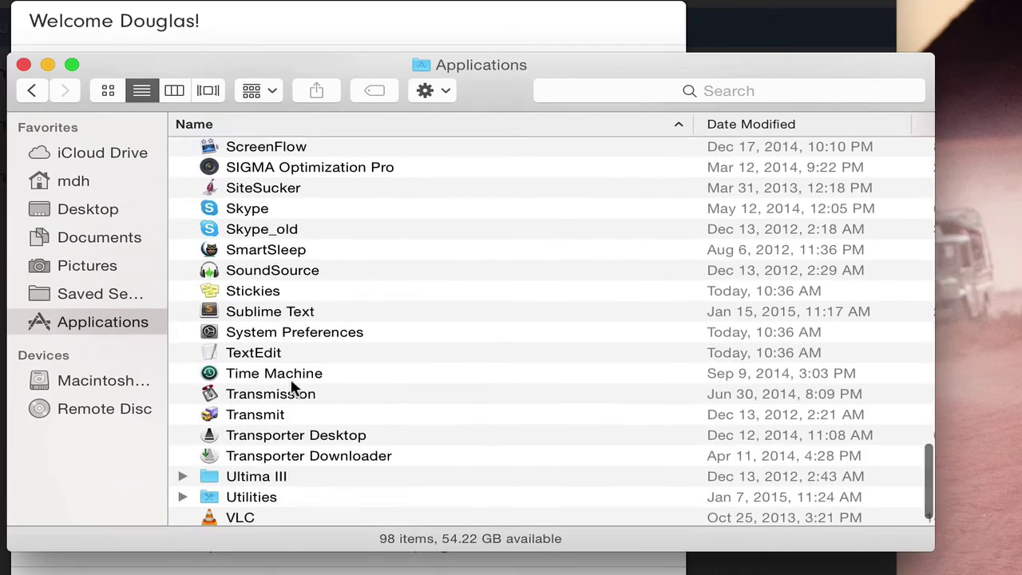
{"action": "scroll", "coordinate": [279, 355], "scroll_direction": "down", "scroll_amount": 1}
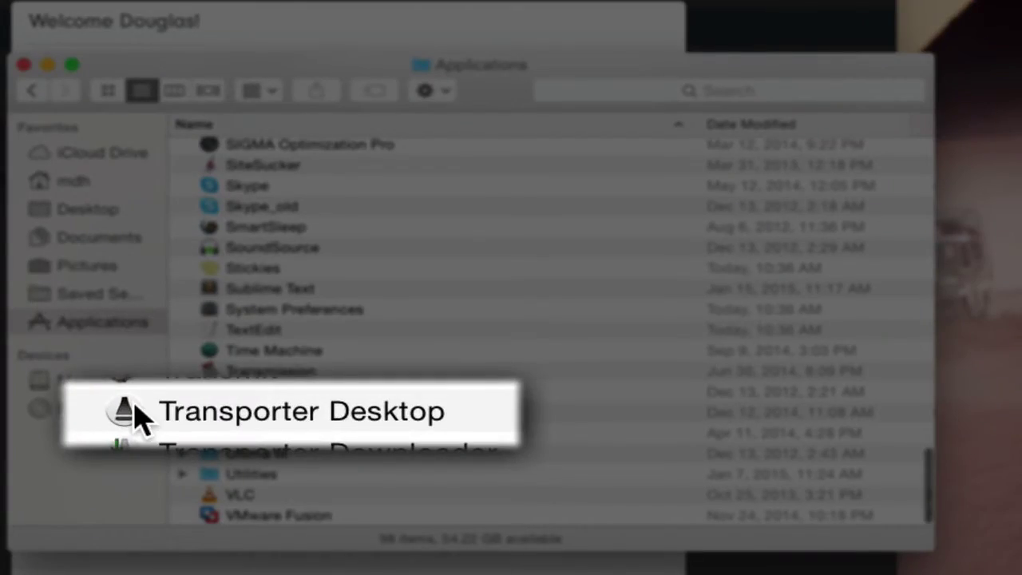
{"action": "double_click", "coordinate": [214, 412]}
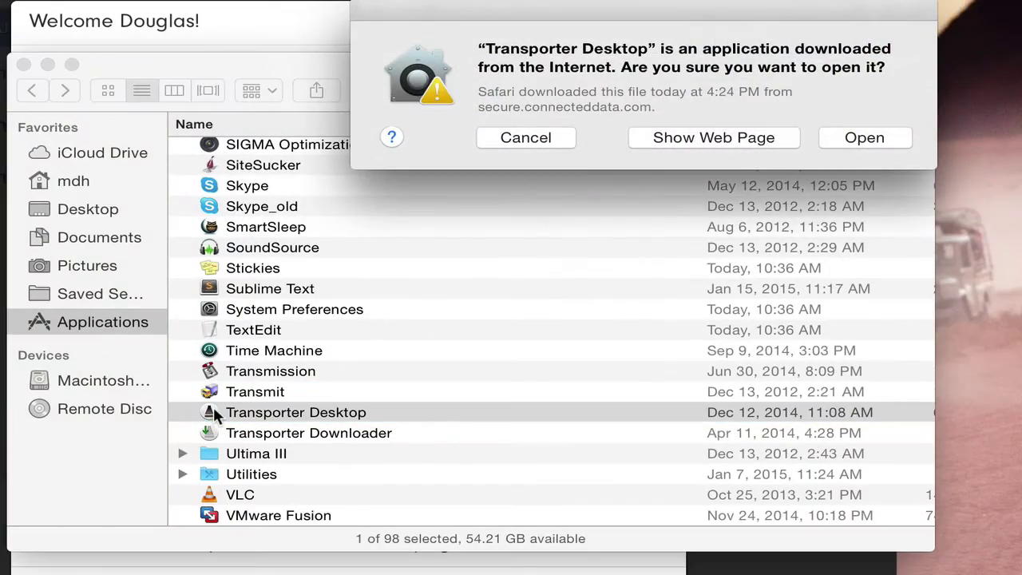
{"action": "left_click", "coordinate": [850, 138]}
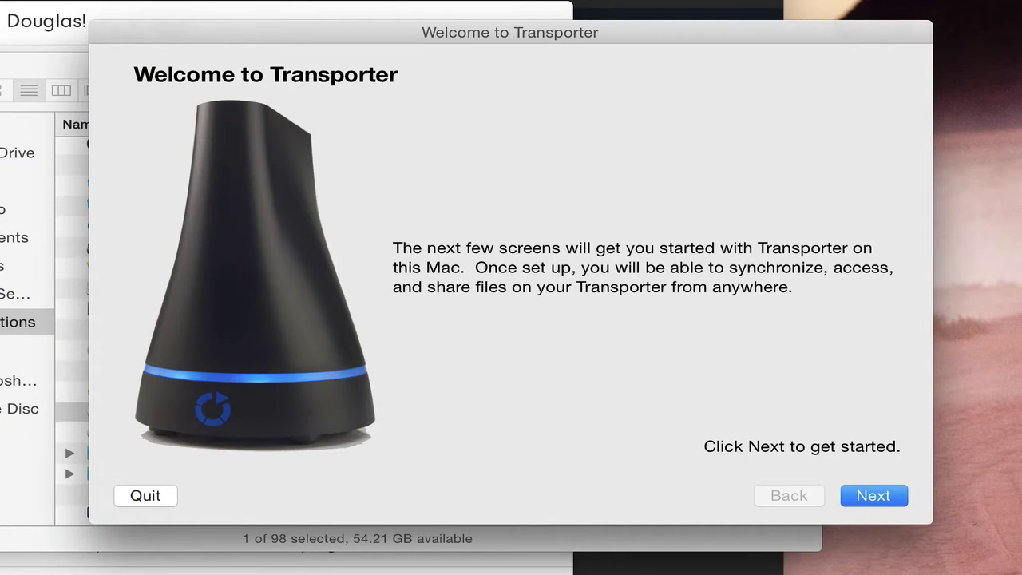
- Accept the licence, log in with the account e-mail and password, and keep the default folder location
{"action": "left_click", "coordinate": [863, 494]}
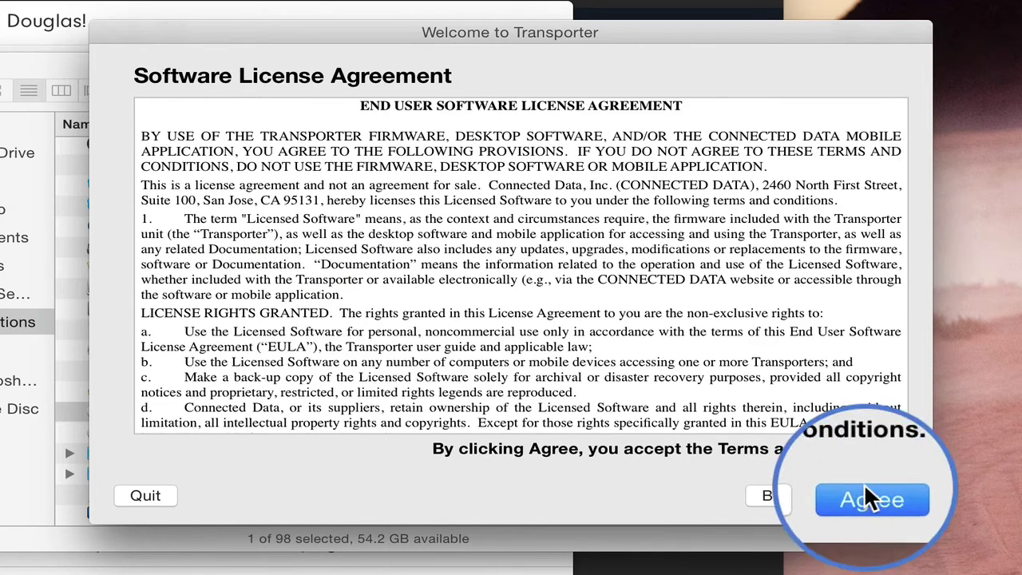
{"action": "left_click", "coordinate": [866, 490]}
{"action": "left_click", "coordinate": [459, 206]}
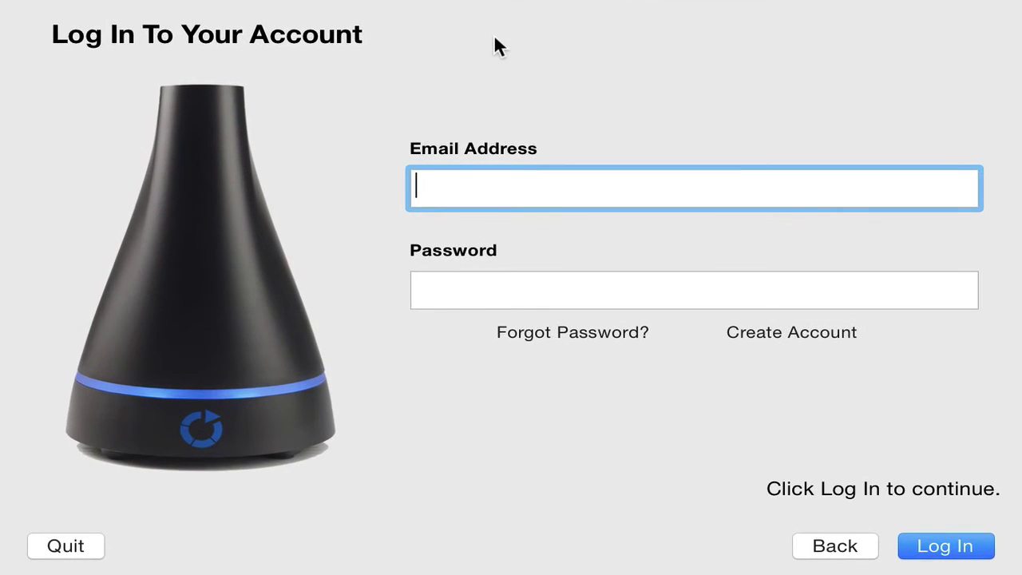
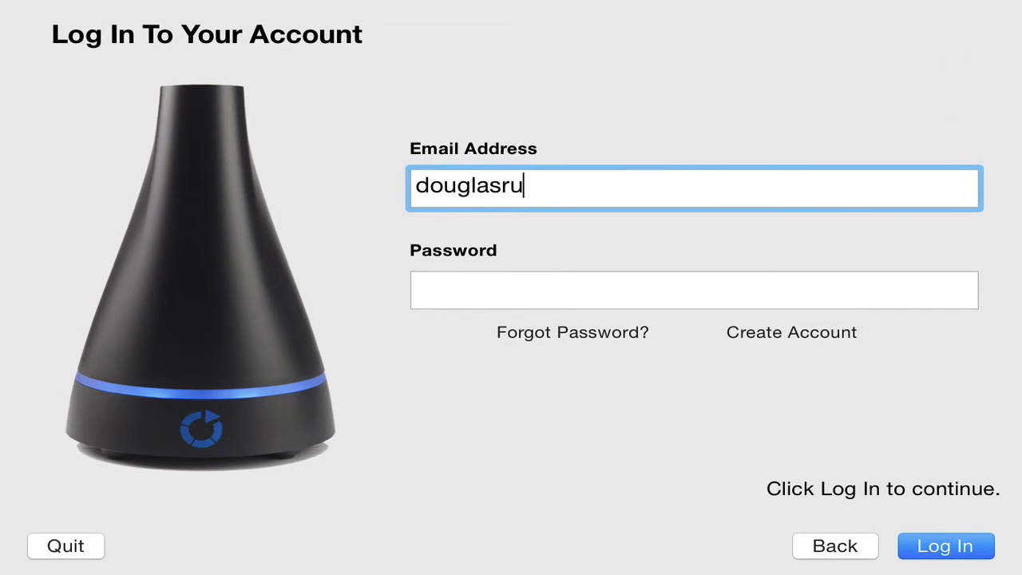
{"action": "key", "text": "Tab"}
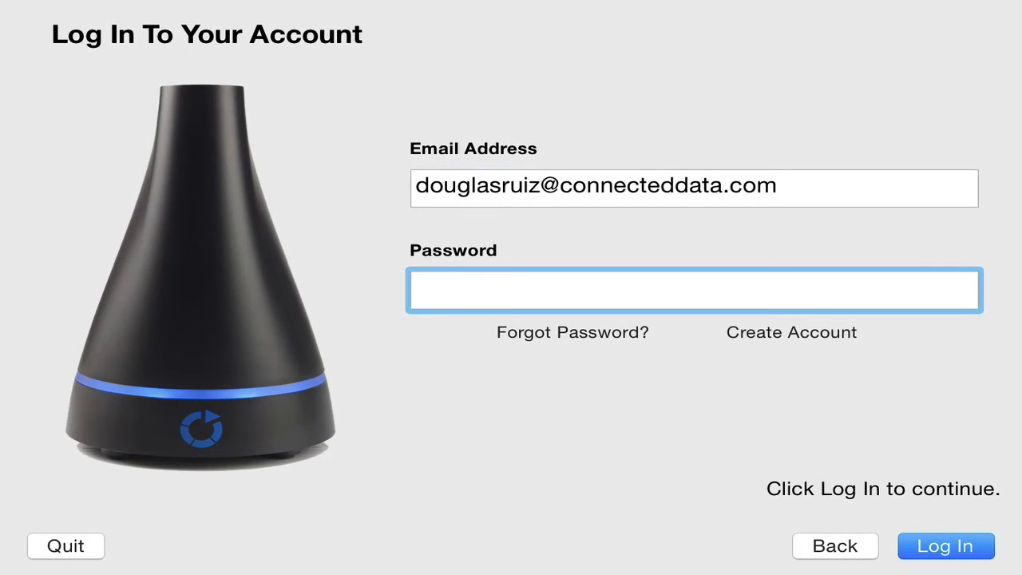
{"action": "type", "text": "••••••••••••"}
{"action": "key", "text": "Return"}
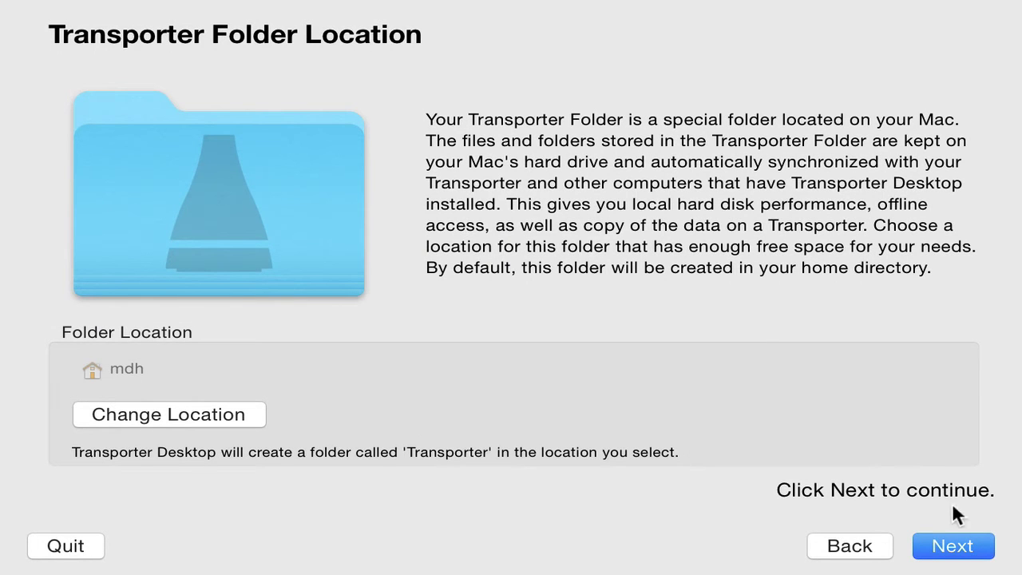
{"action": "left_click", "coordinate": [950, 559]}
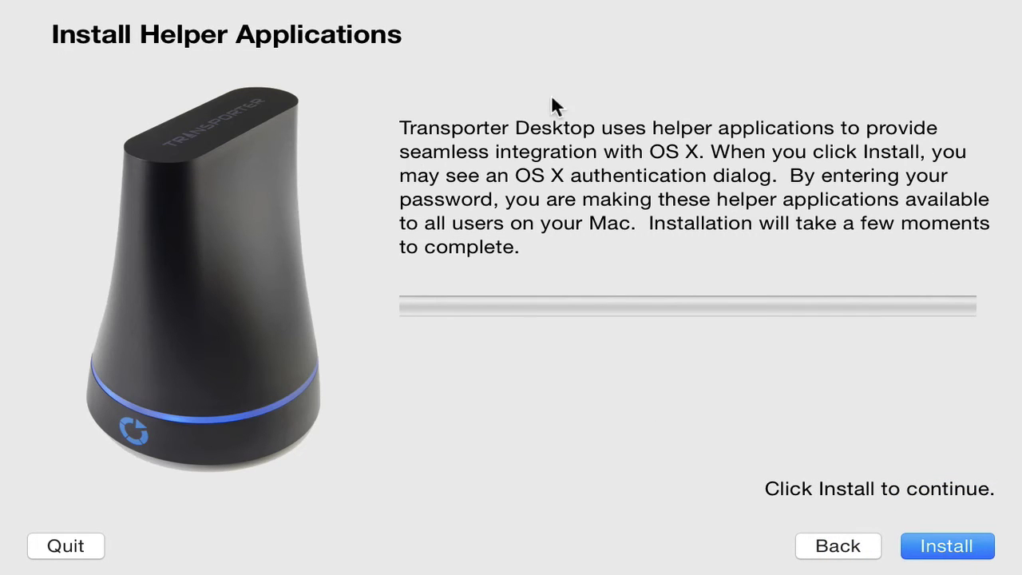
- Install the helper applications, authorizing with the macOS password, and restart Finder
{"action": "left_click", "coordinate": [942, 551]}
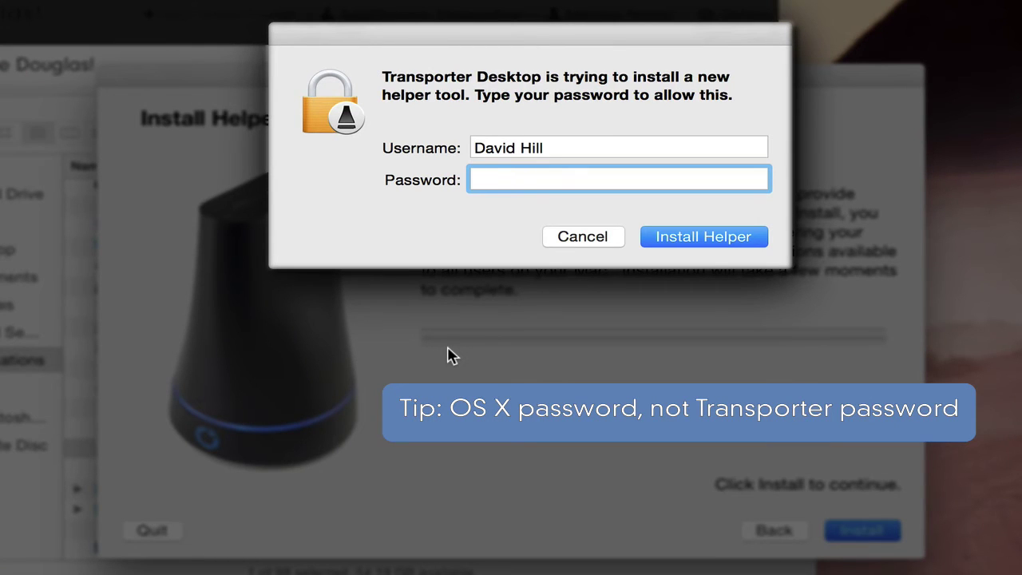
{"action": "type", "text": "•••••••••"}
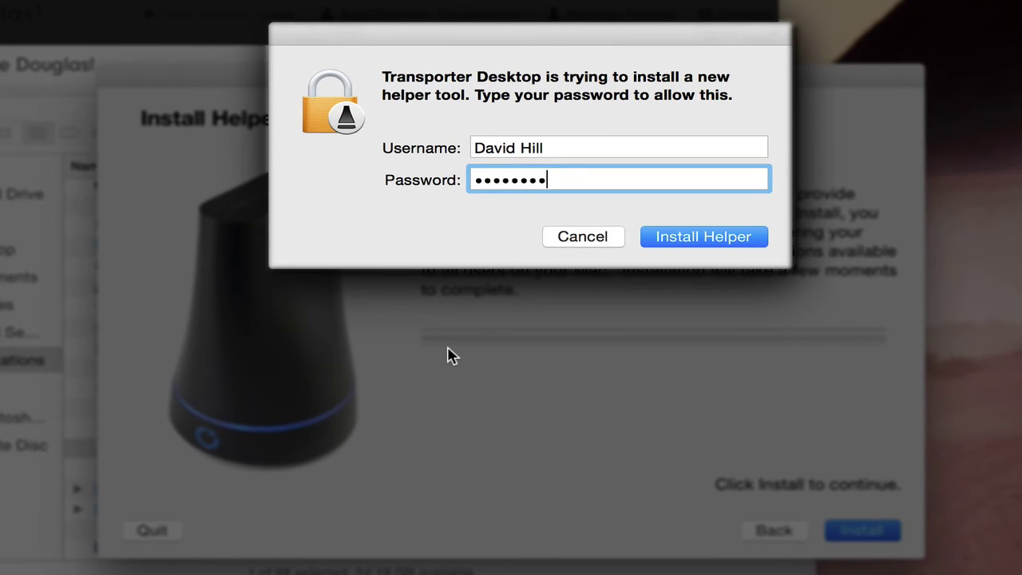
{"action": "key", "text": "Return"}
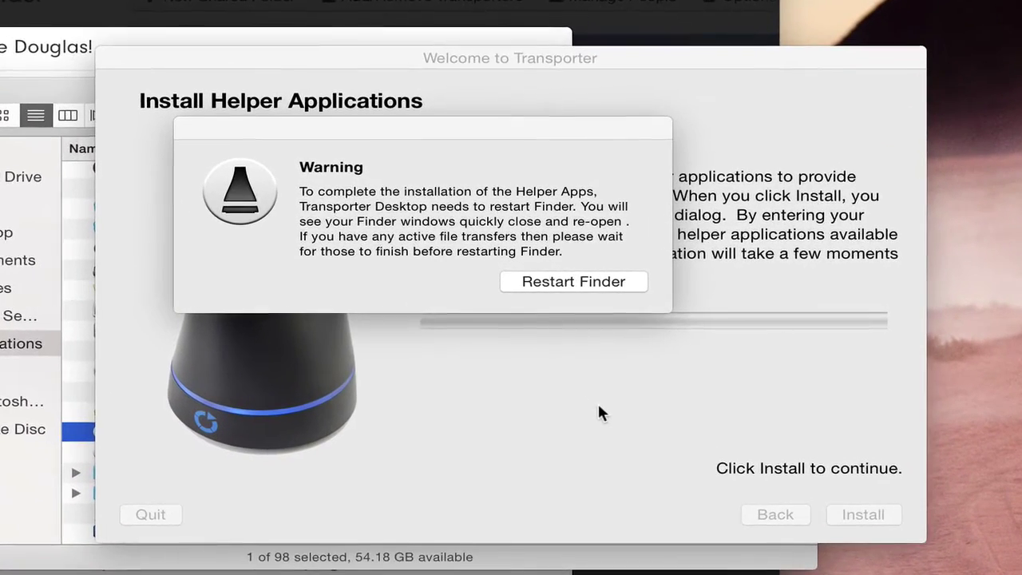
{"action": "left_click", "coordinate": [559, 283]}
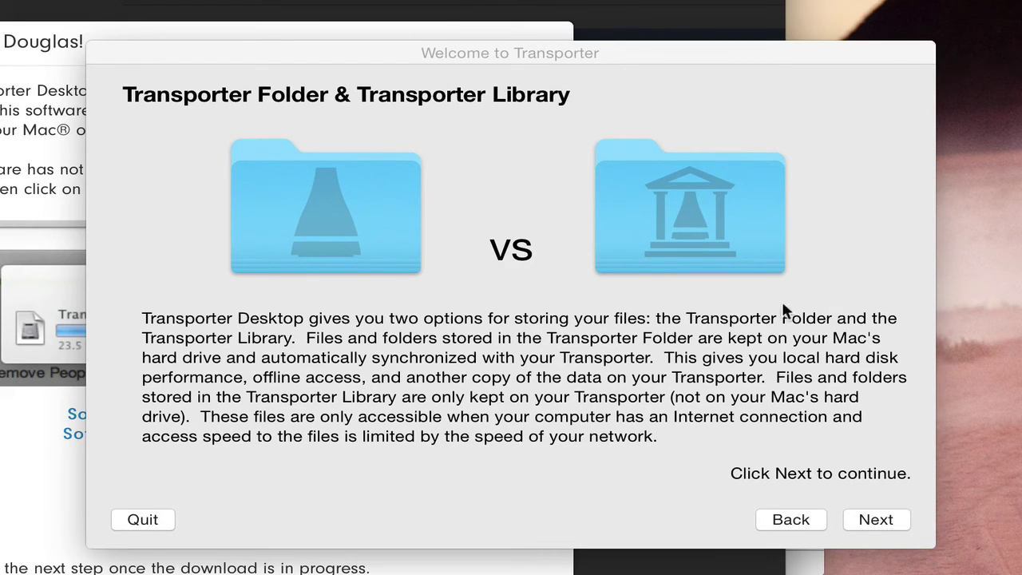
- Finish the setup wizard and enable automatic update checks
{"action": "left_click", "coordinate": [875, 519]}
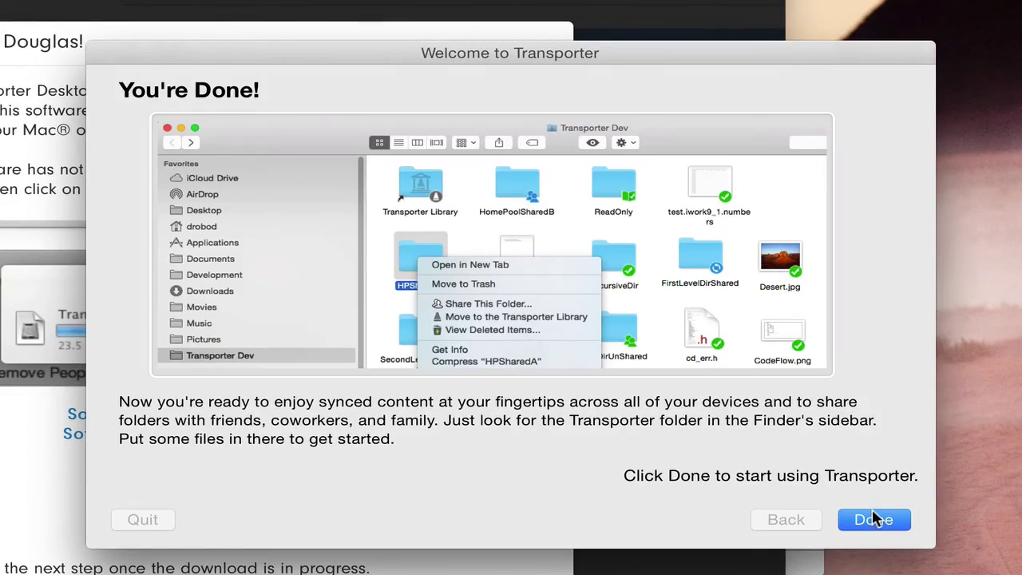
{"action": "left_click", "coordinate": [873, 517]}
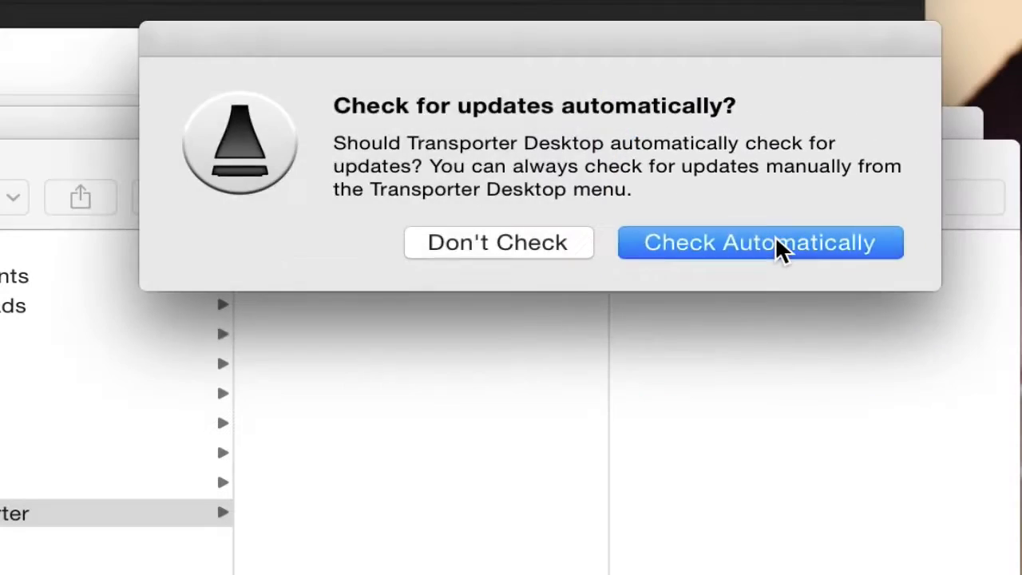
{"action": "left_click", "coordinate": [777, 247]}
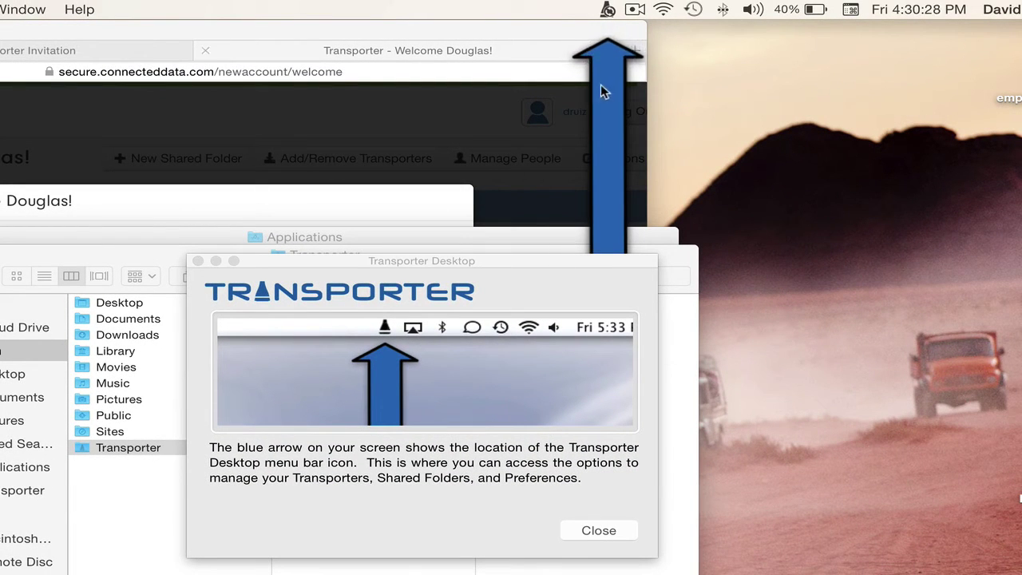
- Open the Transporter folder from the menu-bar icon to view its Transporter Library contents
{"action": "left_click", "coordinate": [607, 10]}
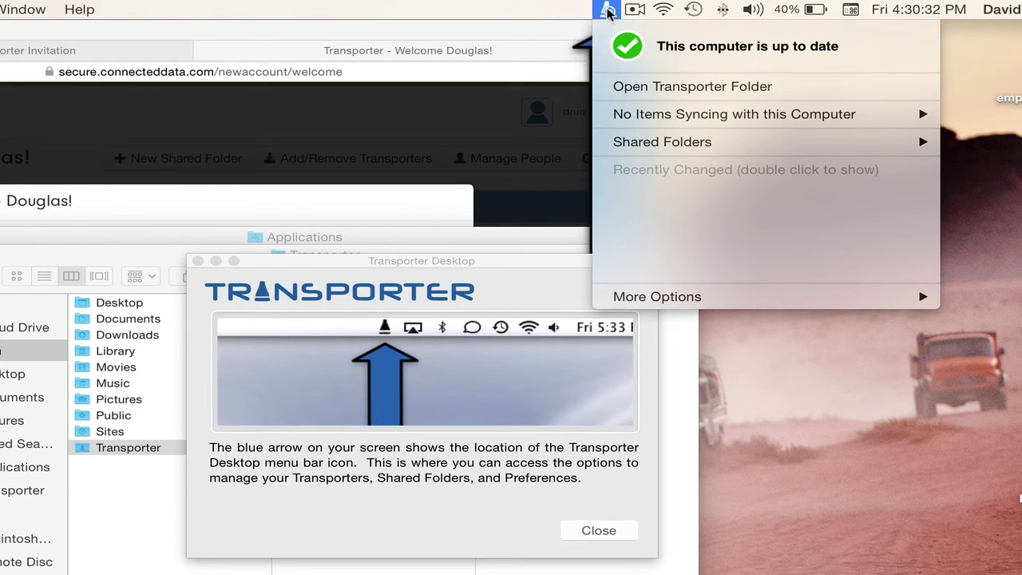
{"action": "left_click", "coordinate": [607, 10]}
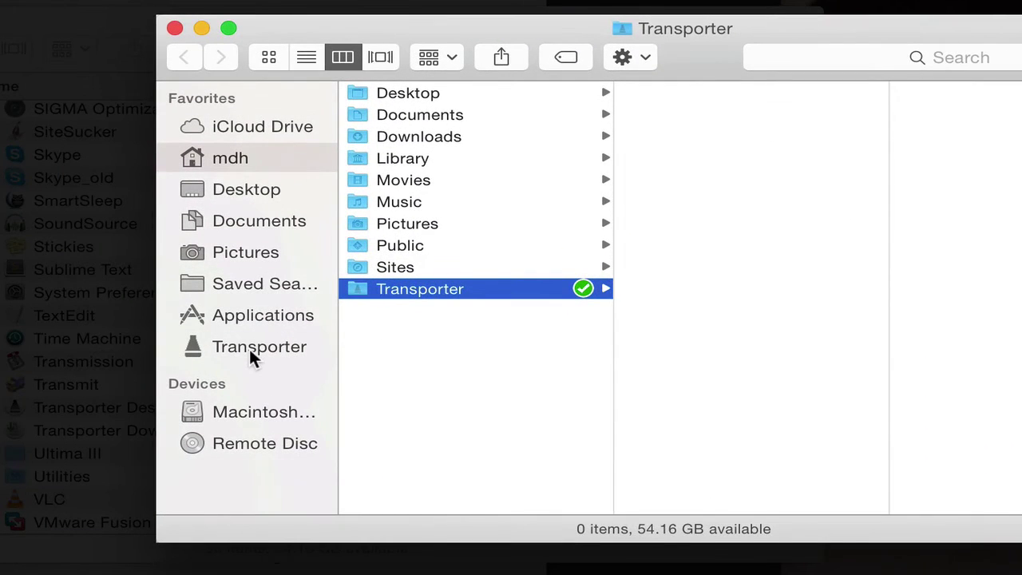
{"action": "left_click", "coordinate": [249, 351]}
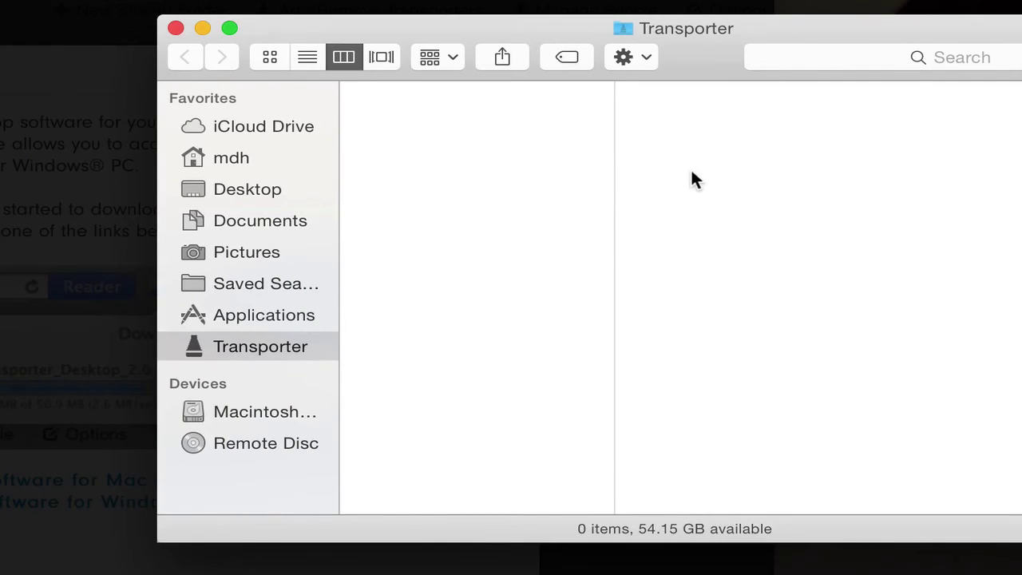
{"action": "left_click_drag", "start_coordinate": [687, 53], "coordinate": [674, 165]}
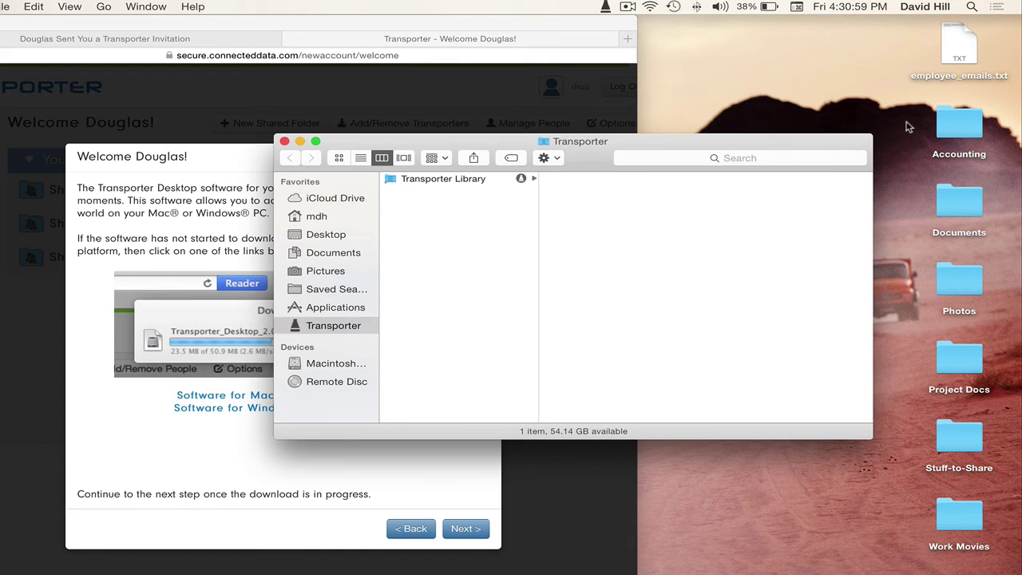
- Move Accounting, Documents, Photos, Project Docs, Stuff-to-Share and Work Movies into the Transporter folder and check syncing
{"action": "left_click_drag", "start_coordinate": [906, 127], "coordinate": [996, 531]}
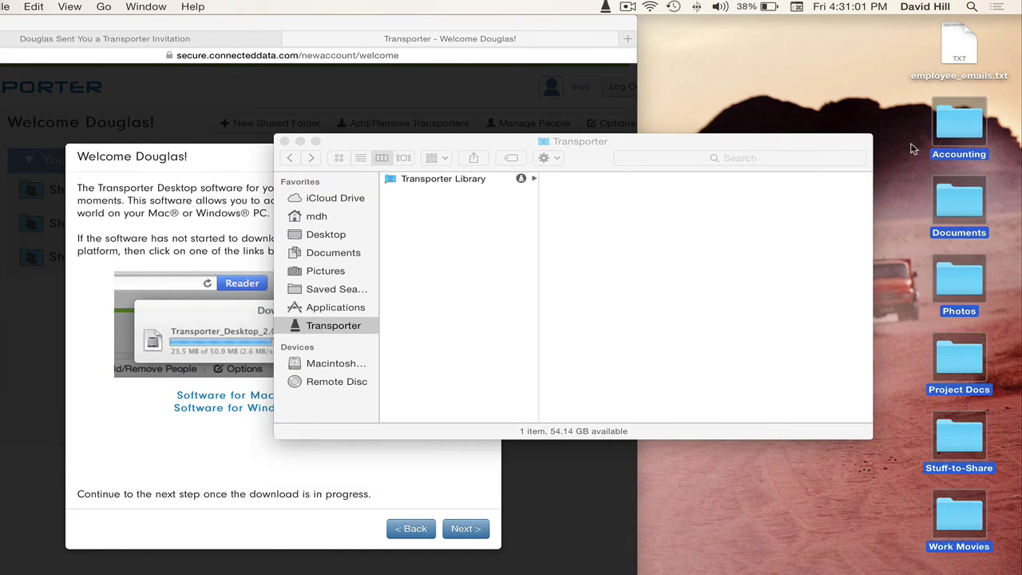
{"action": "left_click_drag", "start_coordinate": [957, 126], "coordinate": [483, 243]}
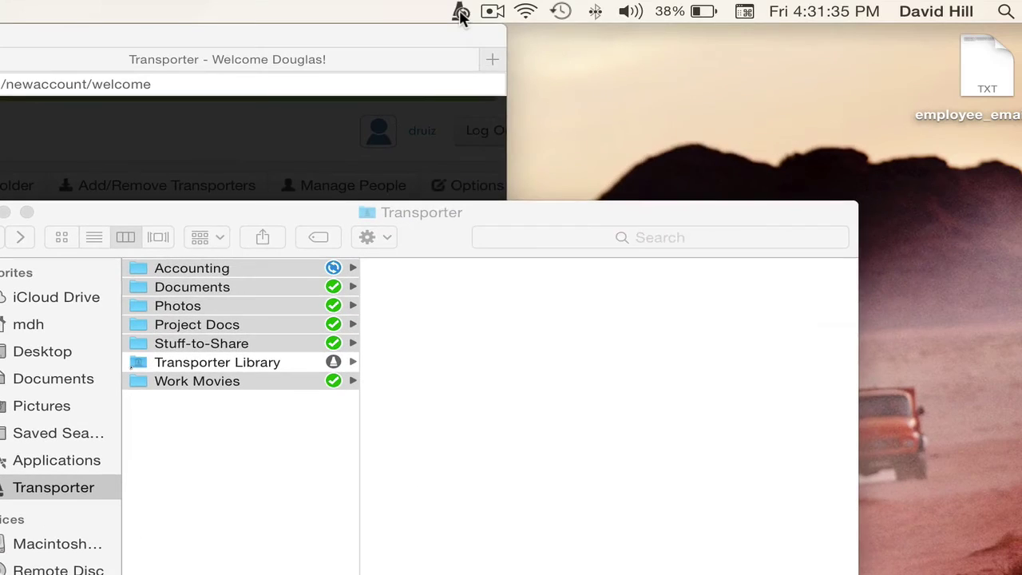
{"action": "left_click", "coordinate": [461, 11]}
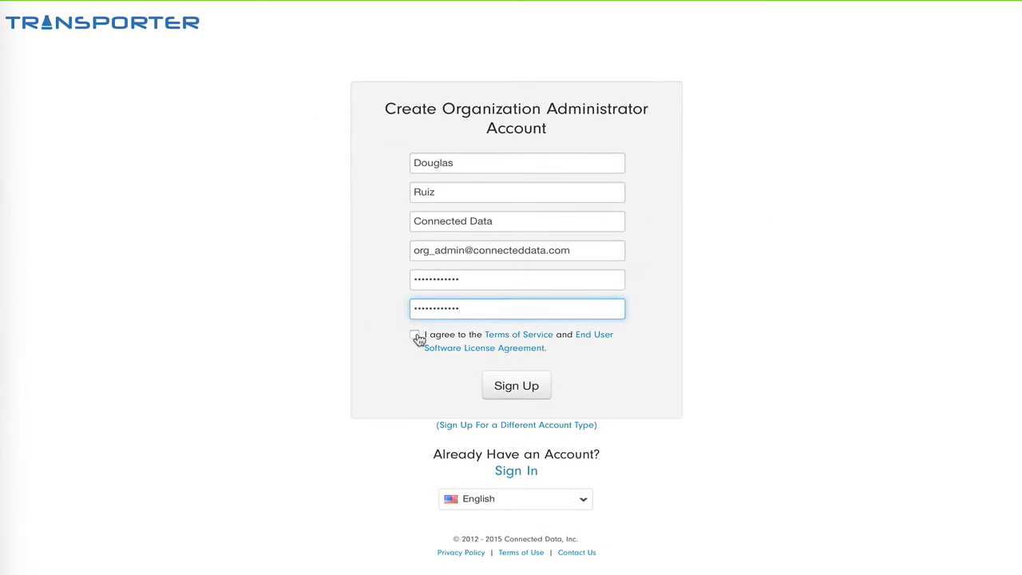
- Paste the colleagues' comma-separated e-mails, keep files stored on every Transporter, and submit the invitations
{"action": "left_click", "coordinate": [415, 334]}
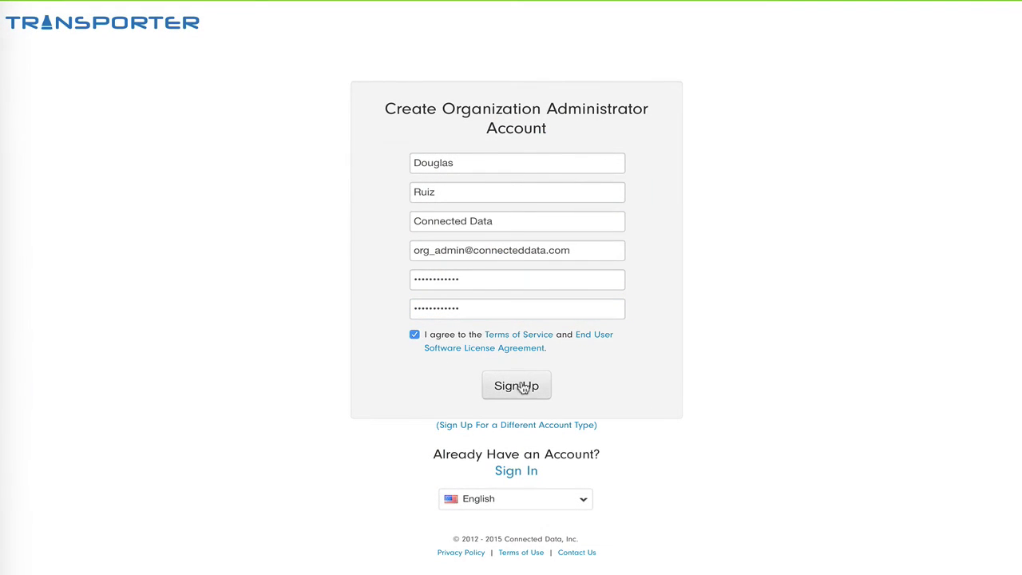
{"action": "left_click", "coordinate": [518, 389]}
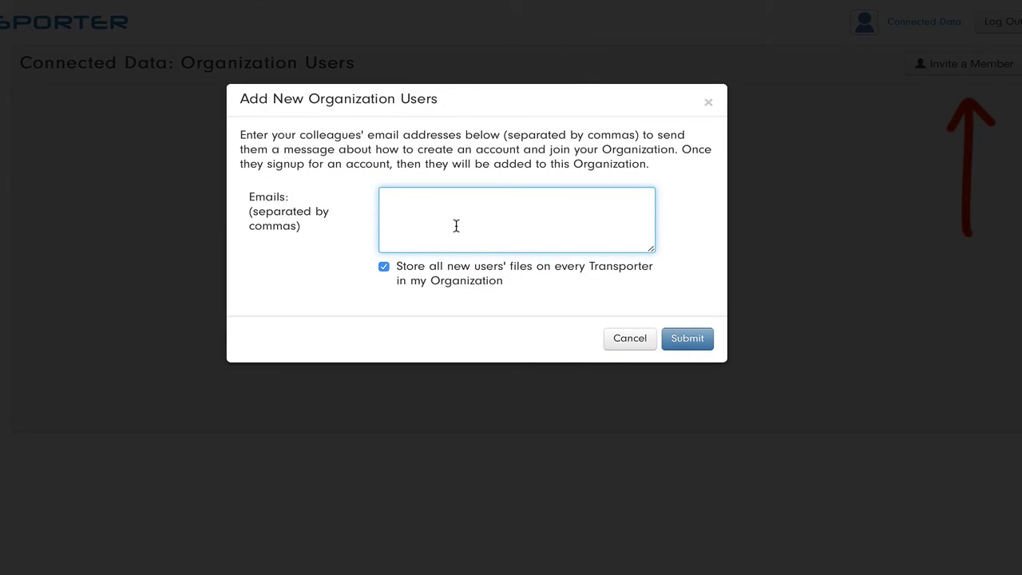
{"action": "key", "text": "ctrl+v"}
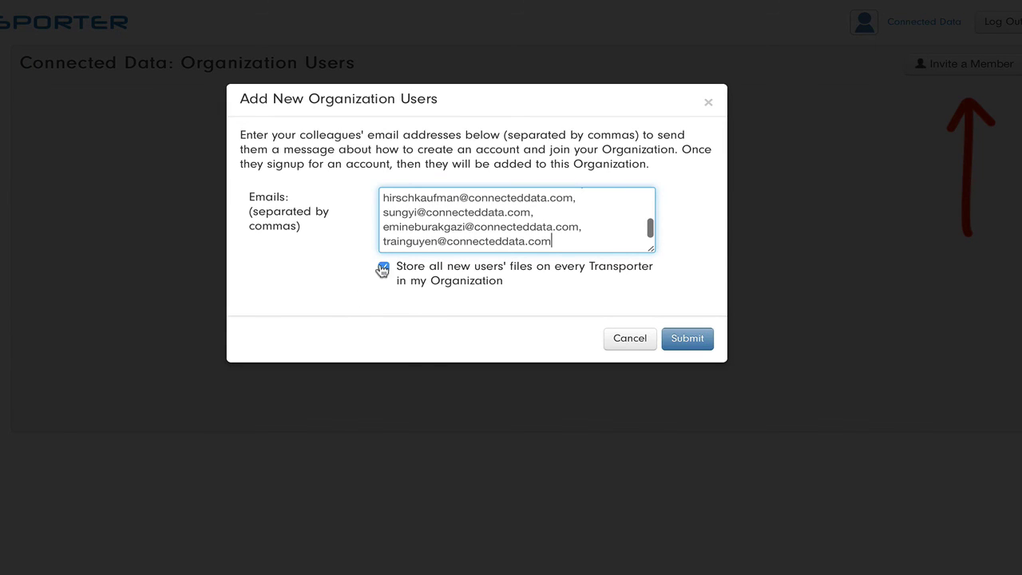
{"action": "left_click", "coordinate": [692, 342]}
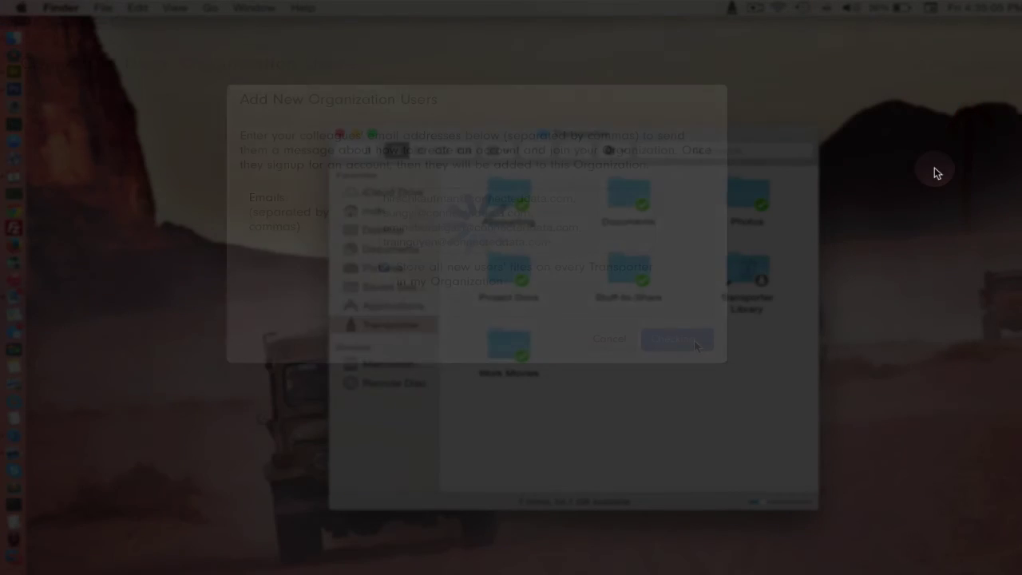